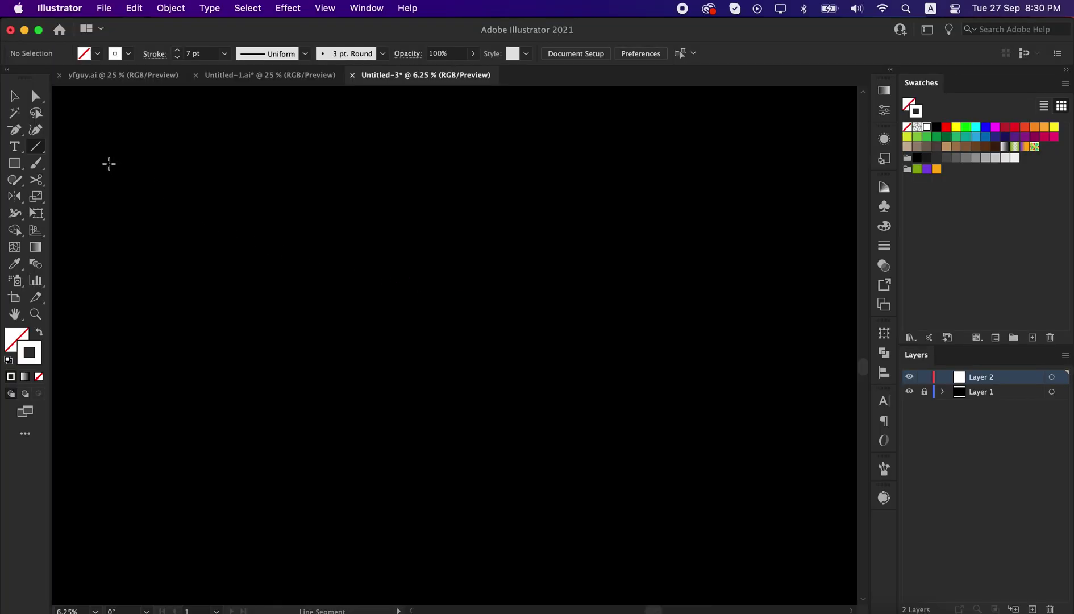
Draw a long vertical white line on the artboard with the Line Segment Tool.
{"action": "left_click_drag", "start_coordinate": [37, 149], "coordinate": [74, 146]}
{"action": "left_click_drag", "start_coordinate": [269, 150], "coordinate": [293, 547]}
{"action": "key", "text": "v"}
{"action": "left_click", "coordinate": [326, 361]}
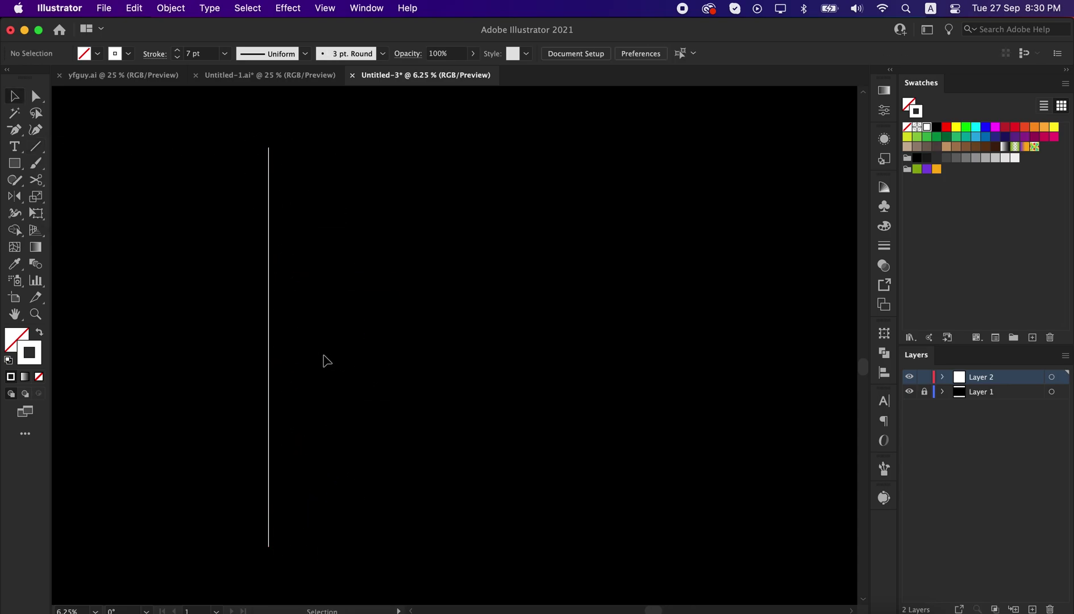
{"action": "left_click_drag", "start_coordinate": [267, 329], "coordinate": [285, 315]}
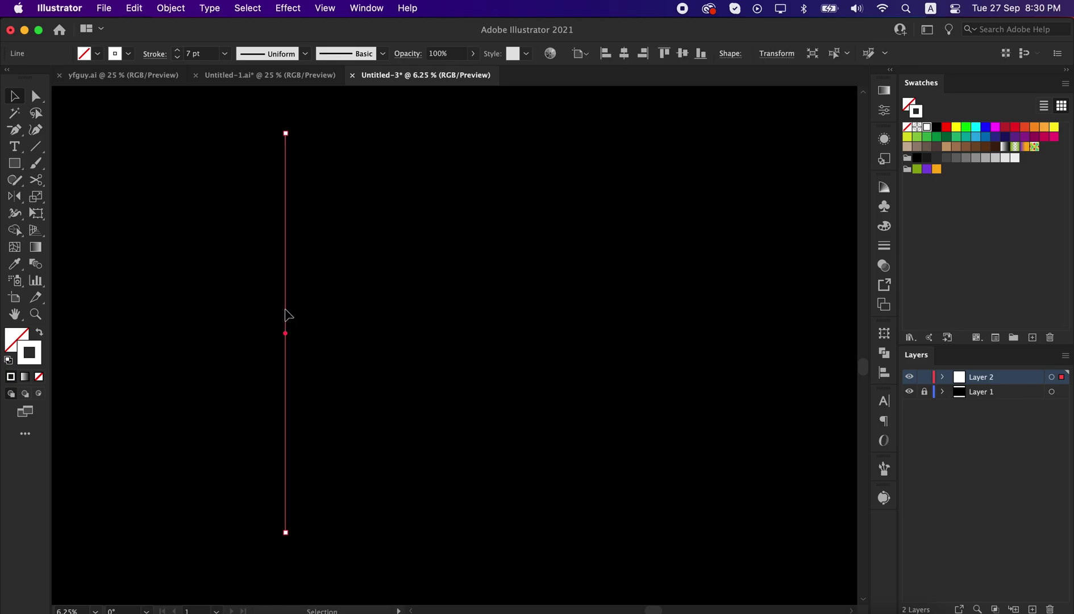
Set the line's rotation to 240° in the Transform panel and deselect it.
{"action": "left_click", "coordinate": [776, 55]}
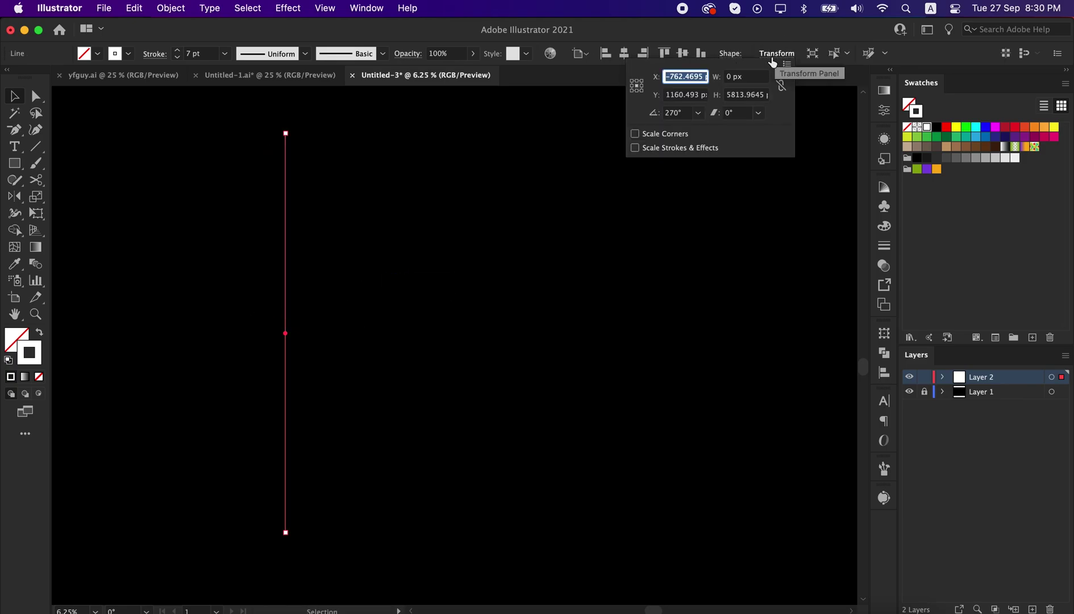
{"action": "left_click", "coordinate": [670, 113]}
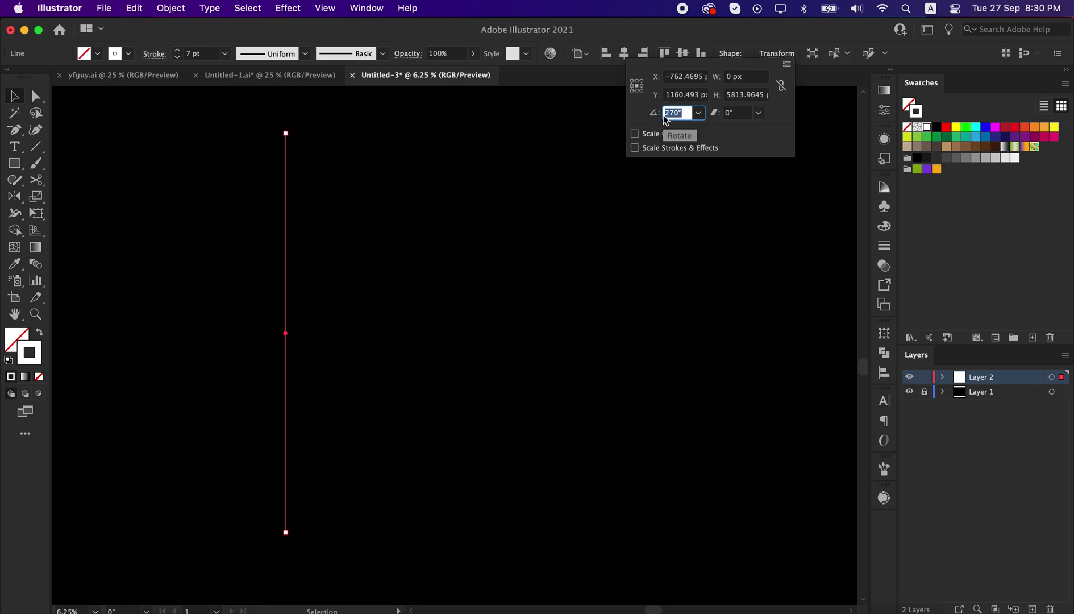
{"action": "type", "text": "2"}
{"action": "key", "text": "Return"}
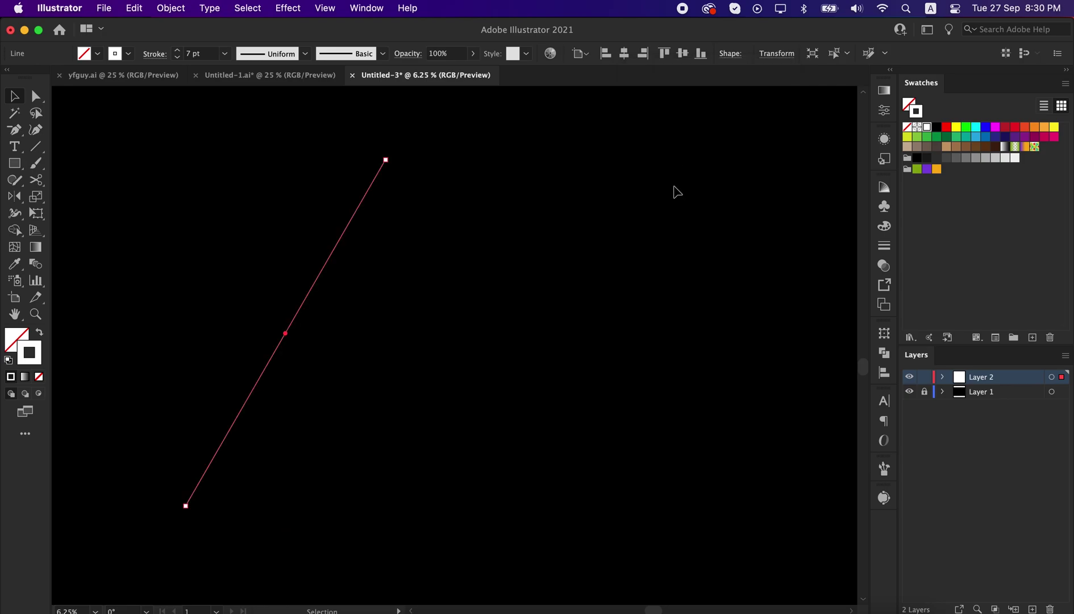
{"action": "left_click", "coordinate": [350, 273]}
Copy the diagonal line to the right and repeat it into ten parallel lines, then select them all.
{"action": "left_click_drag", "start_coordinate": [334, 259], "coordinate": [380, 250]}
{"action": "key", "text": "super+d"}
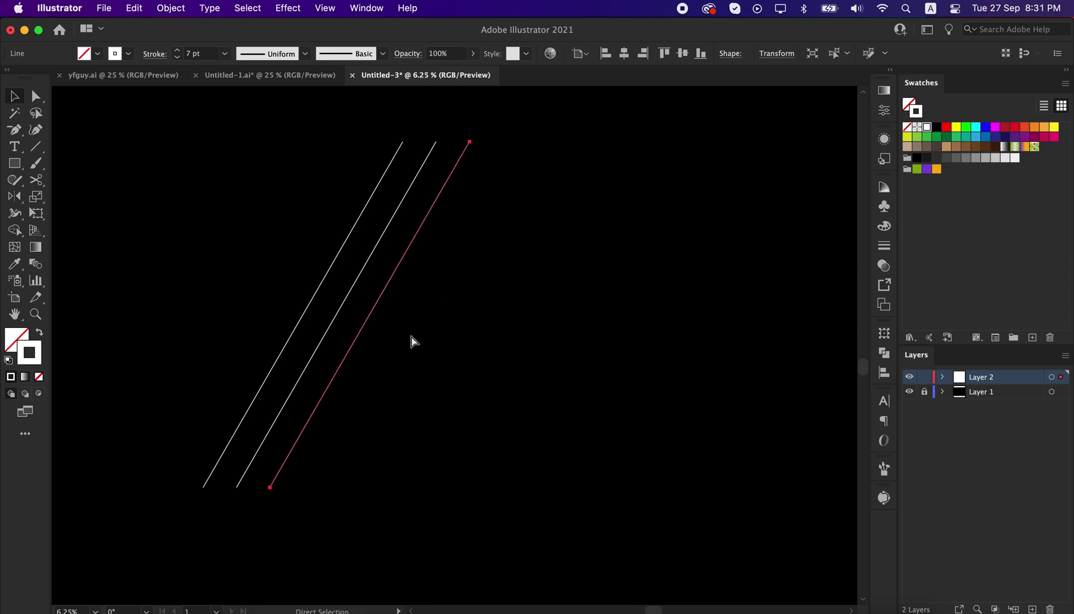
{"action": "key", "text": "super+d"}
{"action": "key", "text": "super+d"}
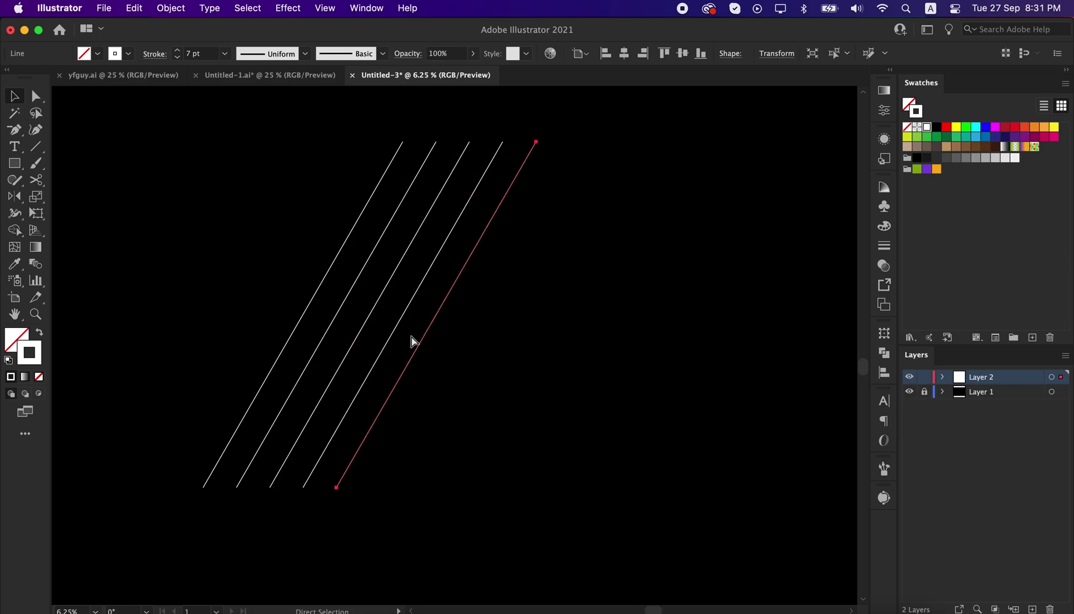
{"action": "key", "text": "super+d"}
{"action": "key", "text": "super+d"}
{"action": "key", "text": "super+d"}
{"action": "key", "text": "super+d"}
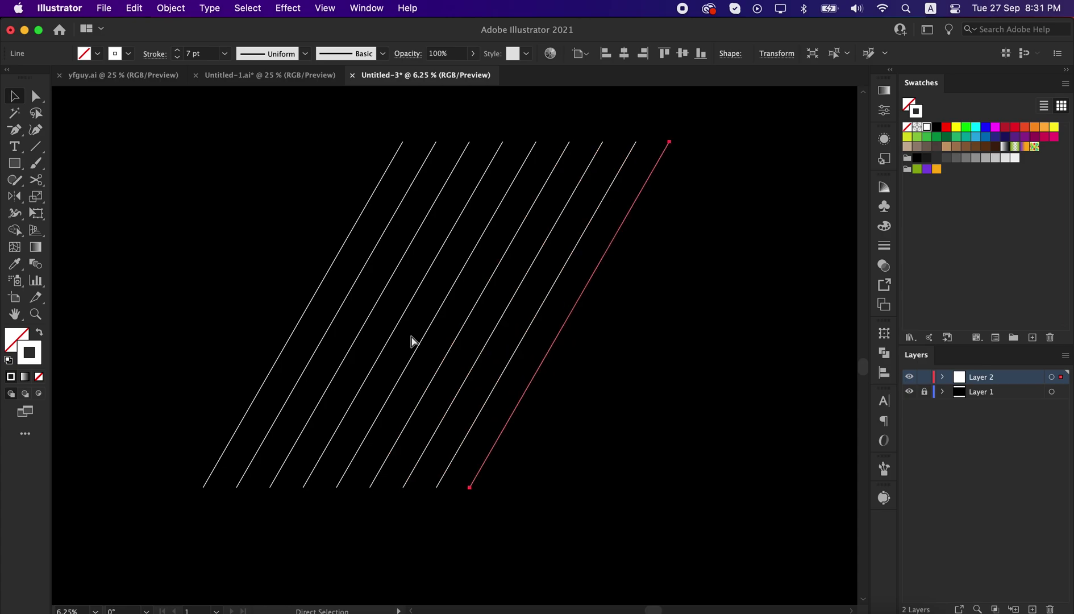
{"action": "key", "text": "super+d"}
{"action": "left_click", "coordinate": [269, 228]}
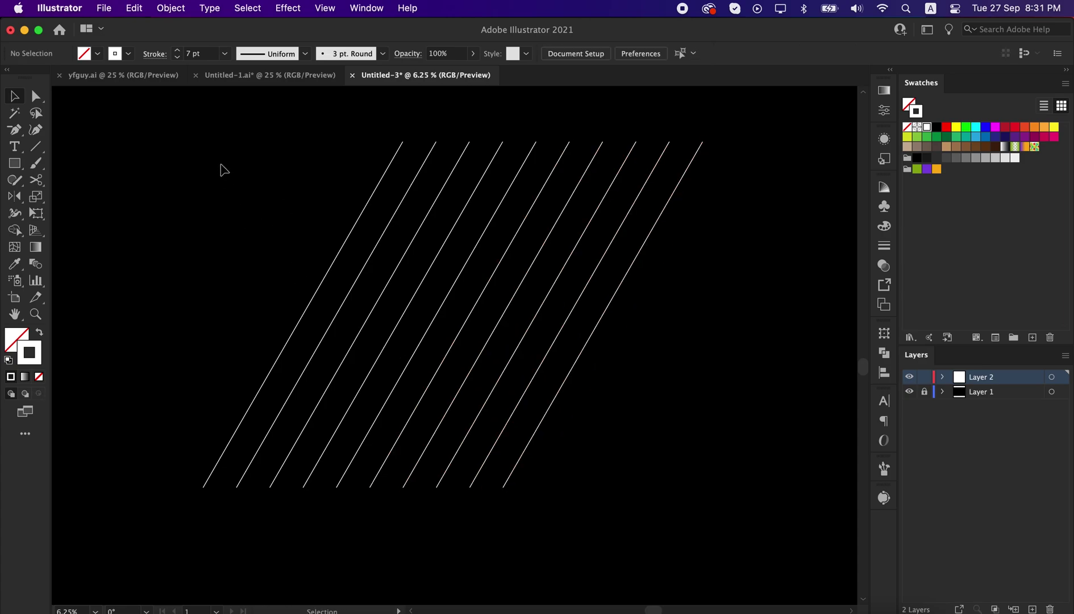
{"action": "left_click_drag", "start_coordinate": [231, 233], "coordinate": [673, 355]}
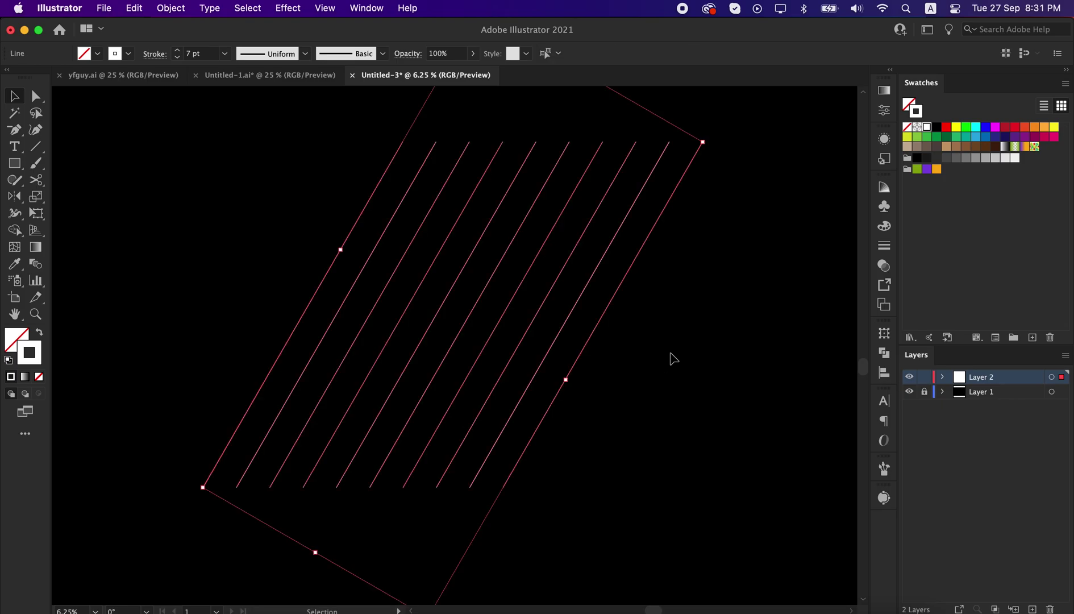
Reflect a copy of the selected lines across the vertical axis to form a crisscross lattice.
{"action": "right_click", "coordinate": [429, 267]}
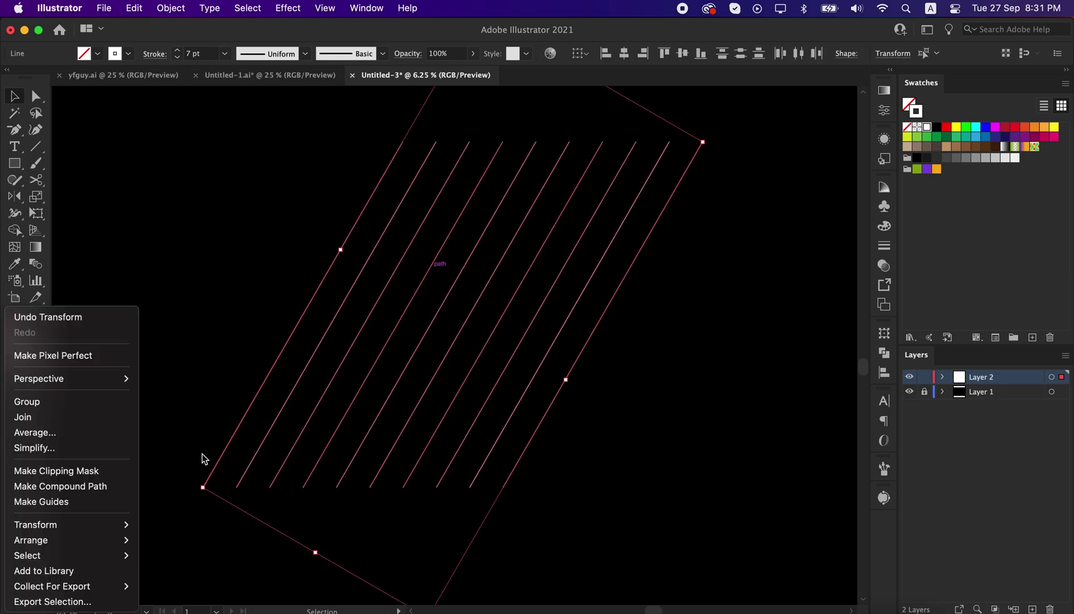
{"action": "mouse_move", "coordinate": [90, 545]}
{"action": "mouse_move", "coordinate": [85, 526]}
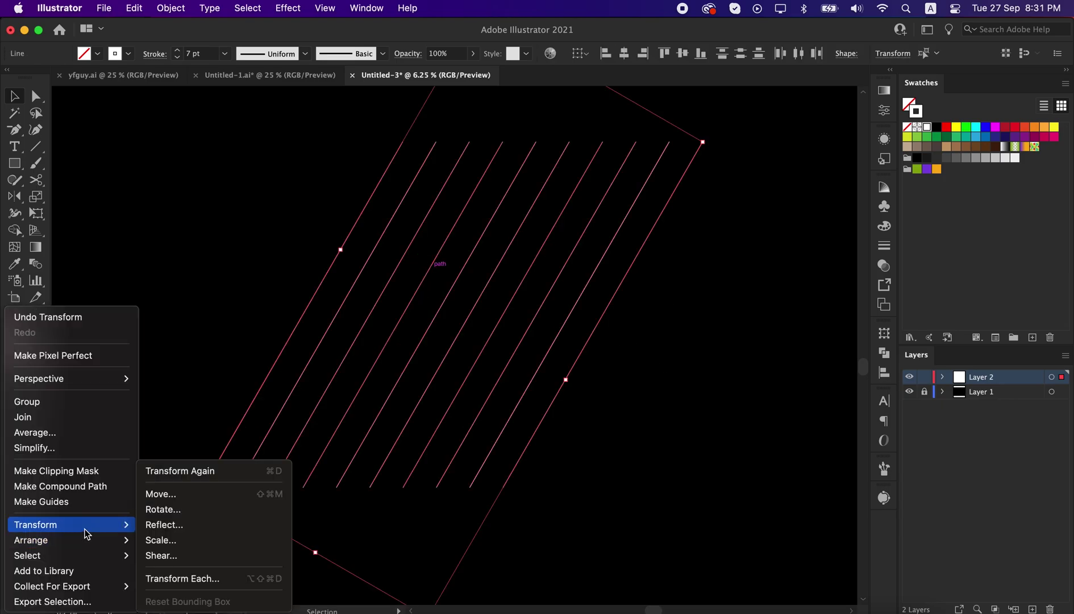
{"action": "left_click", "coordinate": [178, 528]}
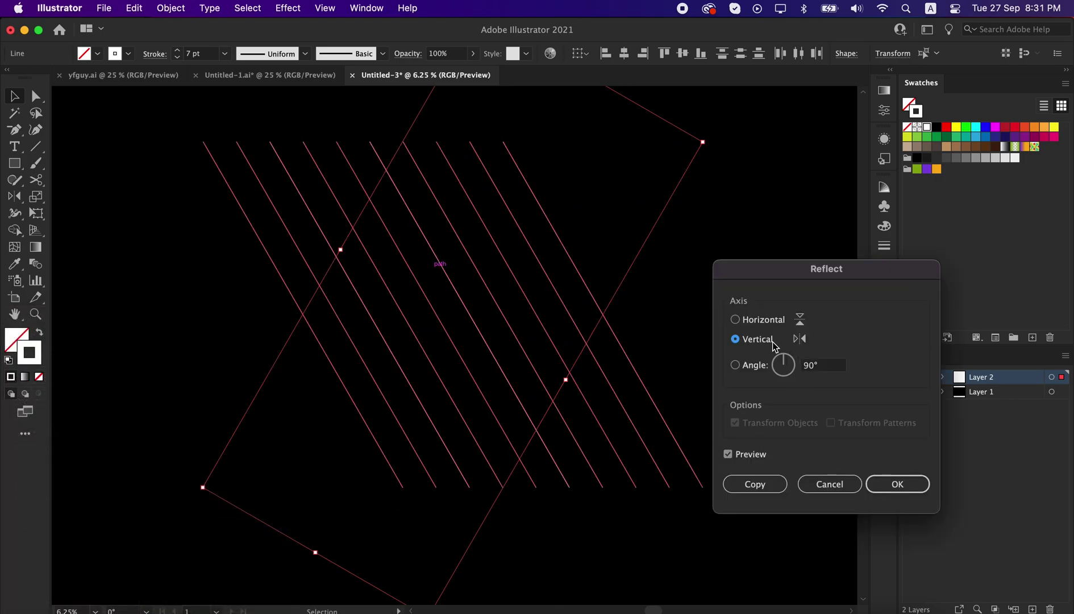
{"action": "left_click", "coordinate": [811, 366]}
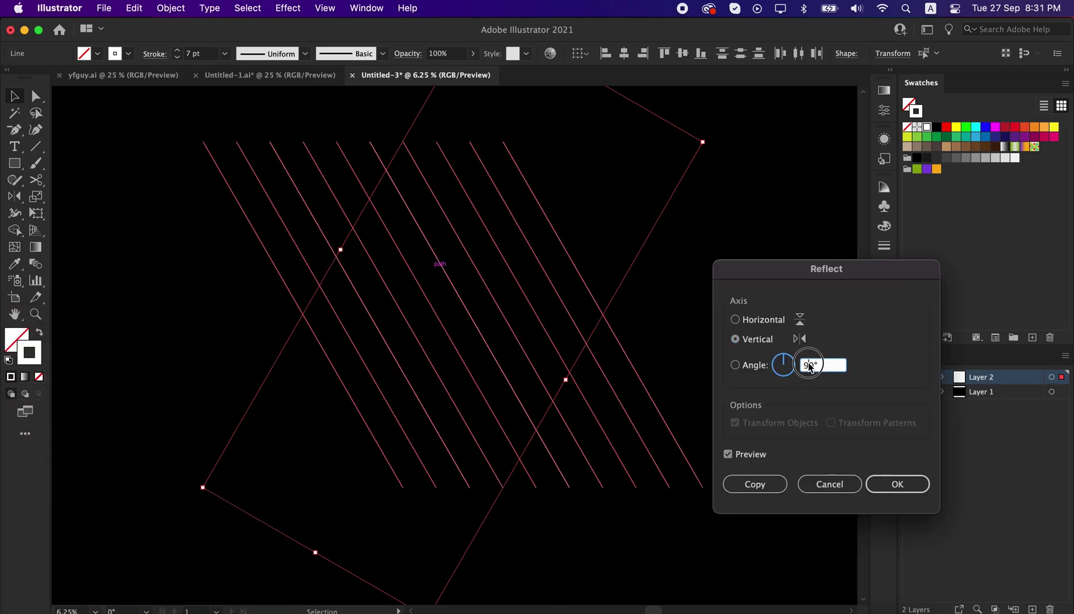
{"action": "left_click", "coordinate": [756, 484]}
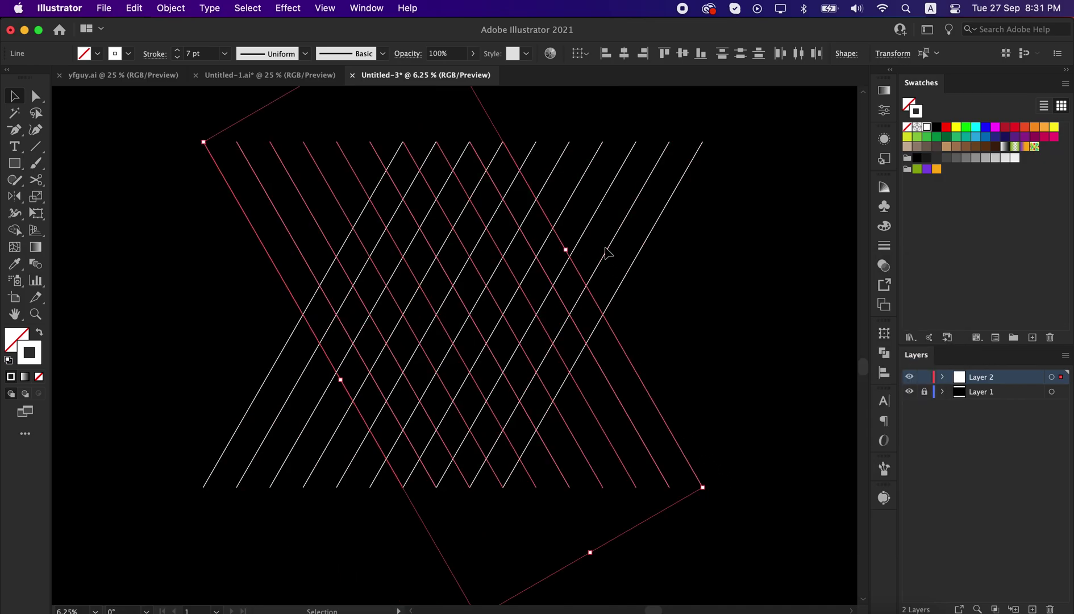
{"action": "left_click", "coordinate": [741, 324]}
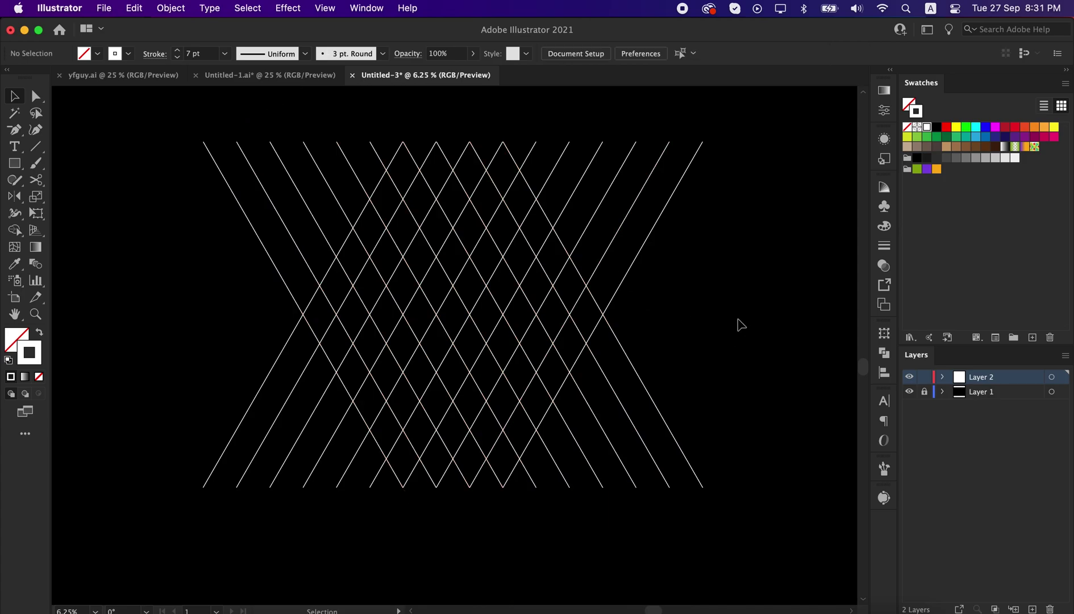
Draw a horizontal line between the lattice's middle intersections.
{"action": "left_click_drag", "start_coordinate": [34, 148], "coordinate": [87, 148]}
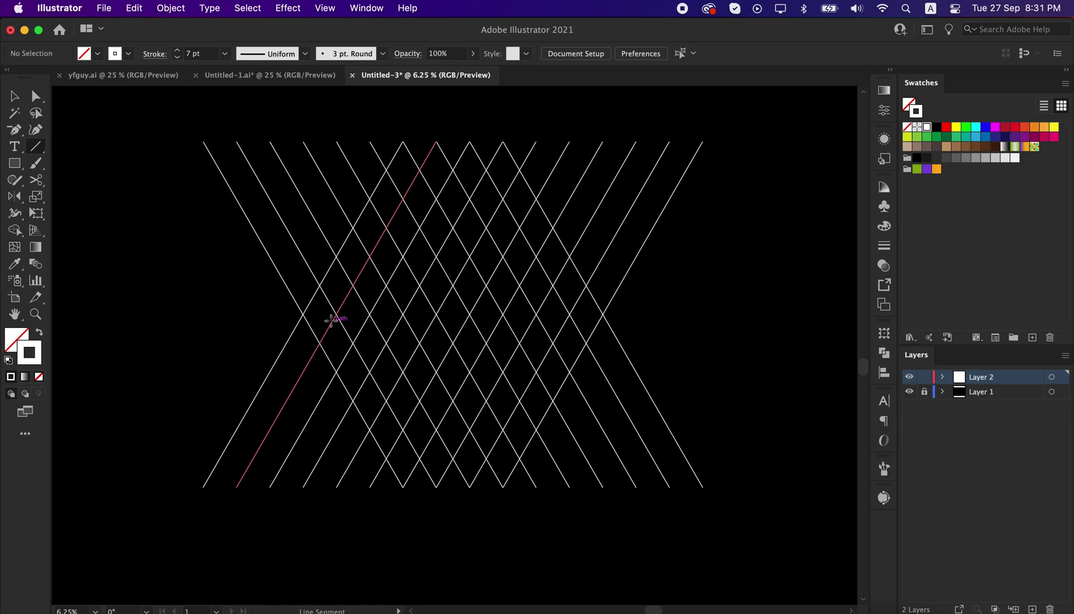
{"action": "left_click_drag", "start_coordinate": [301, 315], "coordinate": [603, 343]}
{"action": "key", "text": "v"}
{"action": "left_click", "coordinate": [675, 327]}
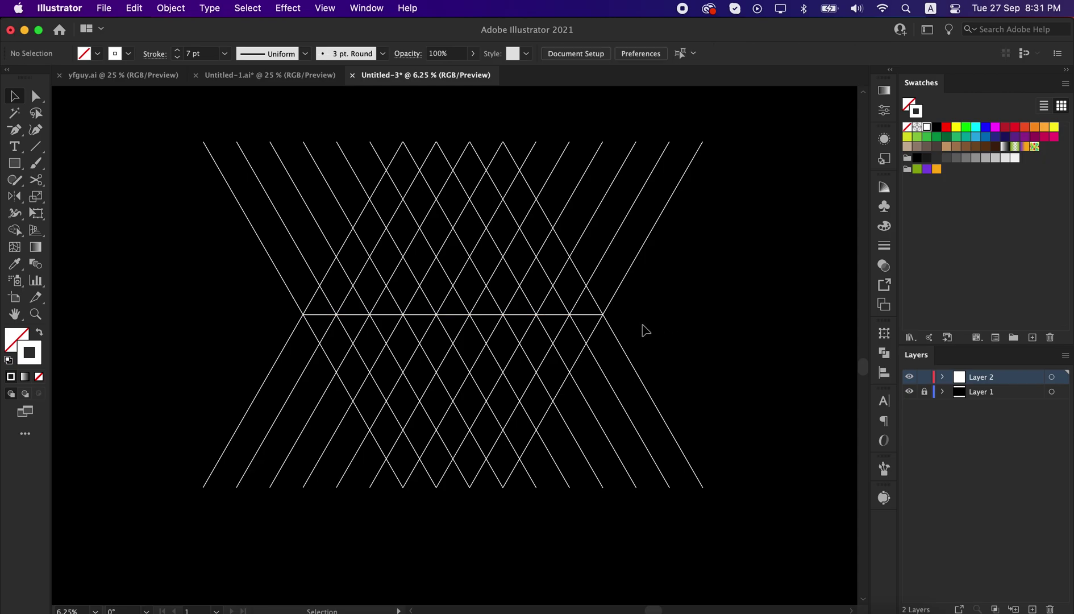
Copy the horizontal line up one row with alignment guides on, and repeat it.
{"action": "left_click_drag", "start_coordinate": [541, 315], "coordinate": [543, 287]}
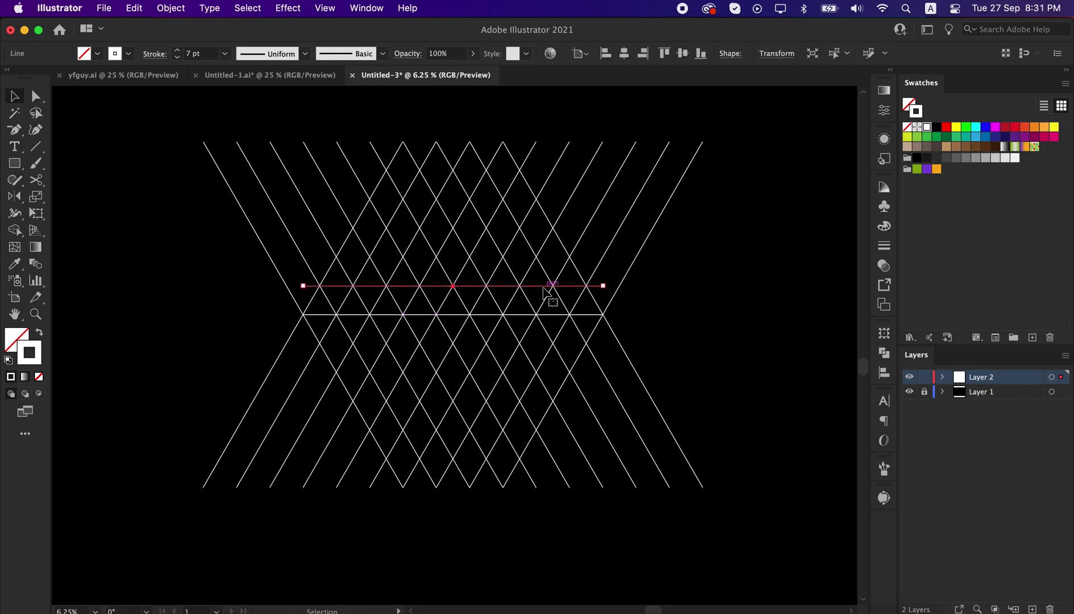
{"action": "left_click", "coordinate": [333, 8]}
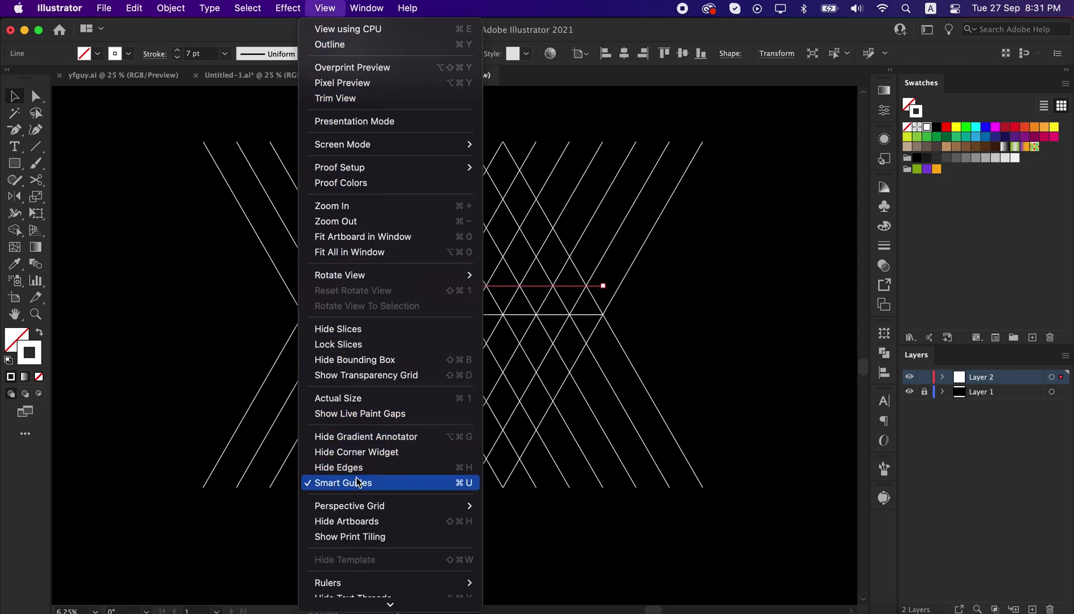
{"action": "left_click", "coordinate": [705, 353]}
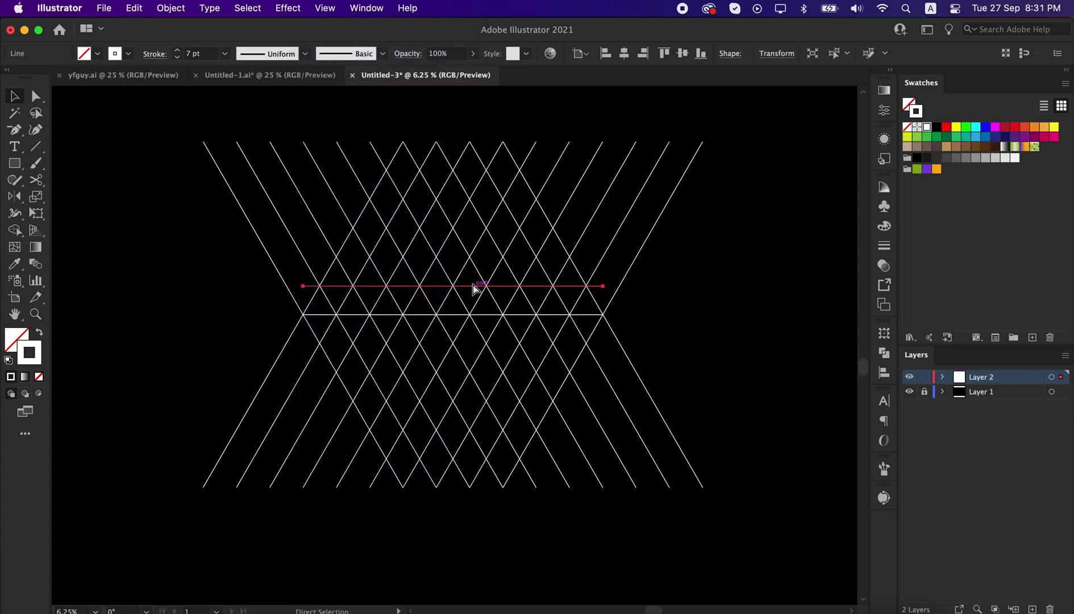
{"action": "key", "text": "super+d"}
{"action": "key", "text": "super+d"}
{"action": "key", "text": "super+d"}
{"action": "key", "text": "super+d"}
{"action": "key", "text": "super+d"}
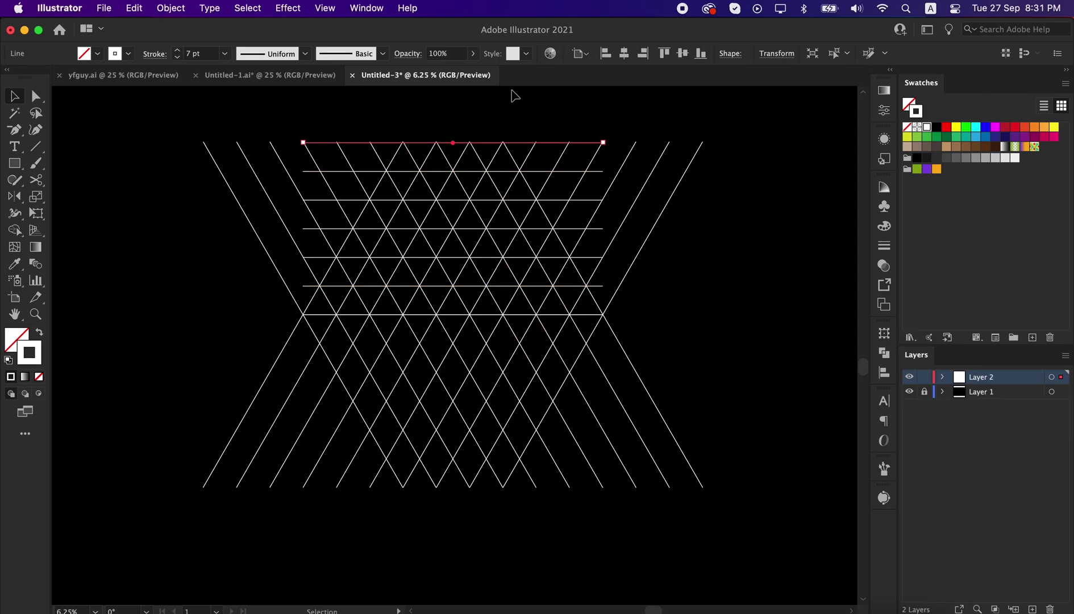
Select the whole line grid and merge the M's triangles with the Shape Builder Tool.
{"action": "left_click", "coordinate": [515, 95]}
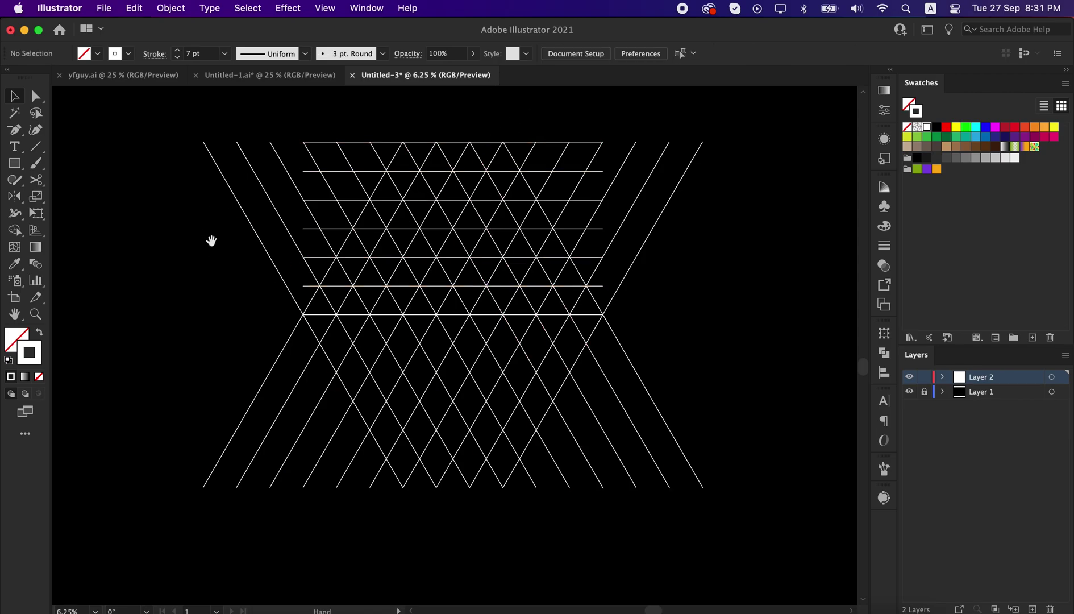
{"action": "left_click_drag", "start_coordinate": [211, 241], "coordinate": [170, 266]}
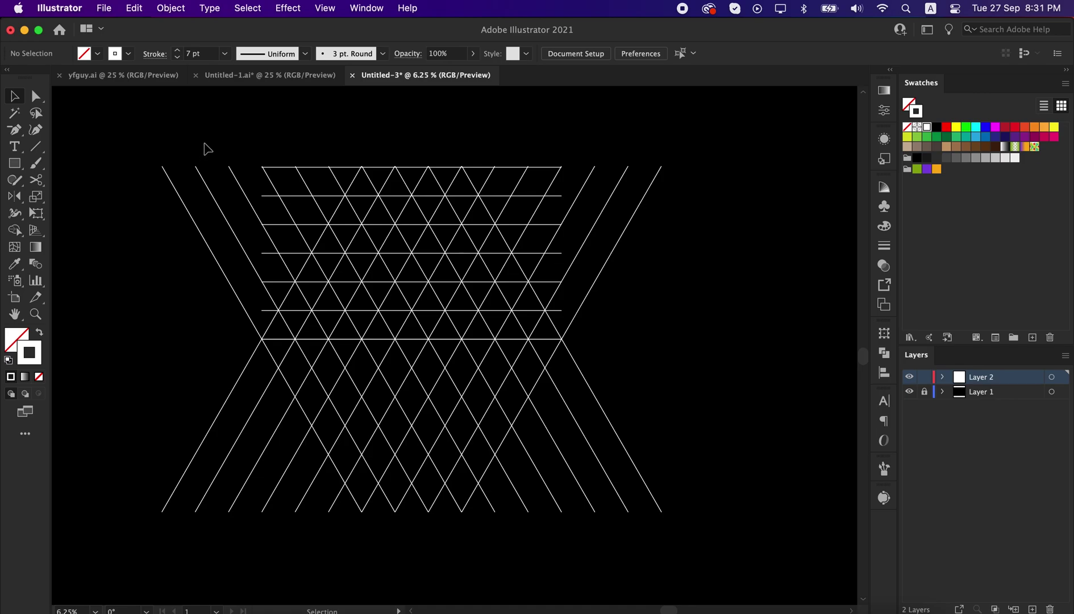
{"action": "left_click_drag", "start_coordinate": [206, 137], "coordinate": [635, 449]}
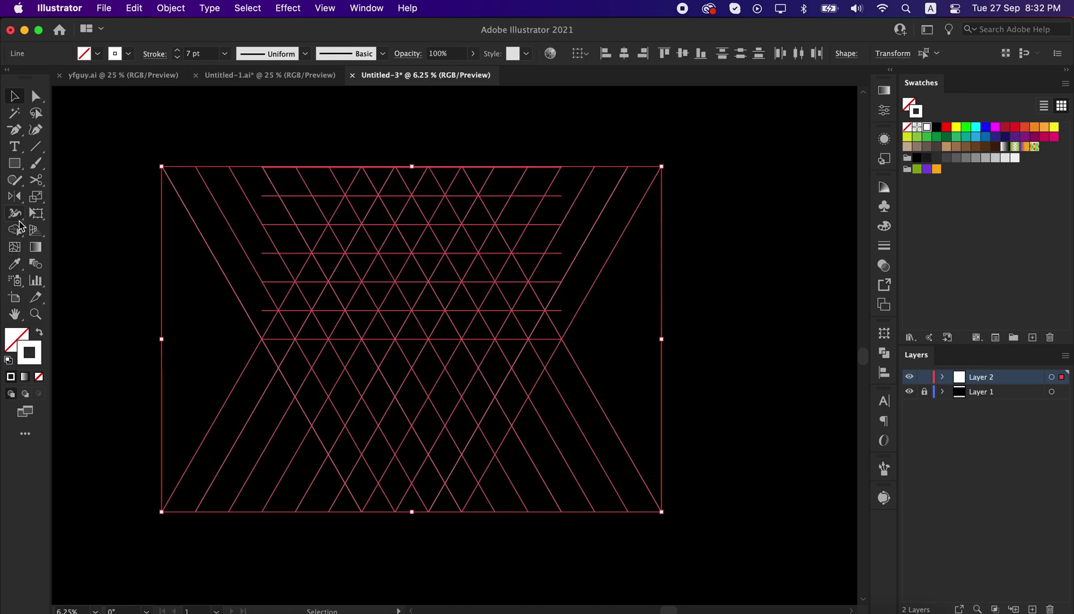
{"action": "left_click_drag", "start_coordinate": [19, 228], "coordinate": [107, 238]}
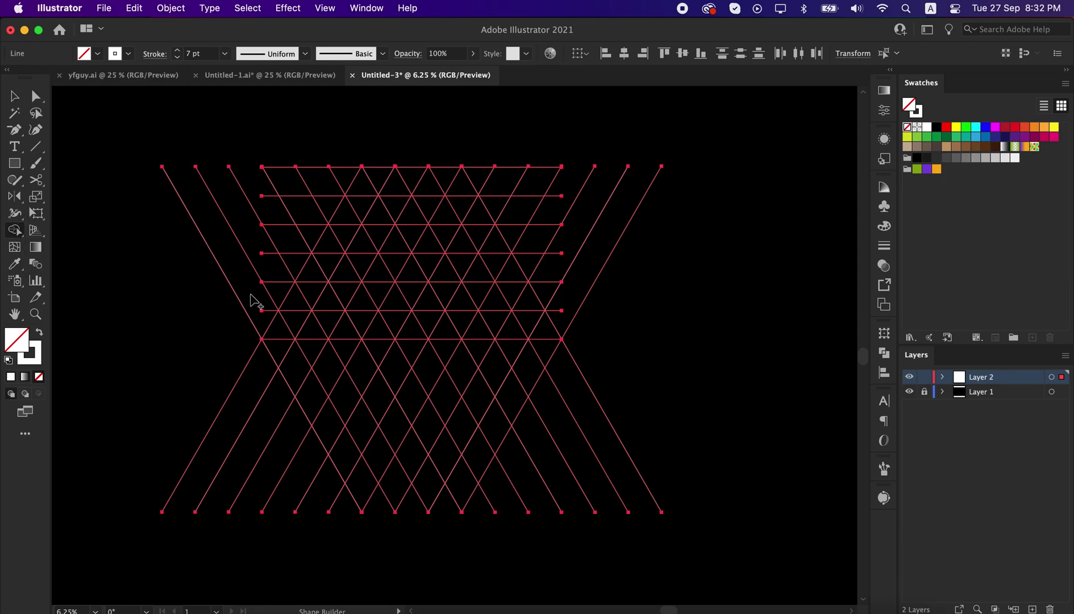
{"action": "mouse_move", "coordinate": [280, 331]}
{"action": "left_mouse_down"}
{"action": "mouse_move", "coordinate": [361, 193]}
{"action": "mouse_move", "coordinate": [442, 331]}
{"action": "mouse_move", "coordinate": [343, 324]}
{"action": "mouse_move", "coordinate": [427, 189]}
{"action": "mouse_move", "coordinate": [505, 329]}
{"action": "left_mouse_up"}
Cut the merged M shape to the clipboard and delete all leftover grid lines.
{"action": "key", "text": "v"}
{"action": "left_click", "coordinate": [688, 348]}
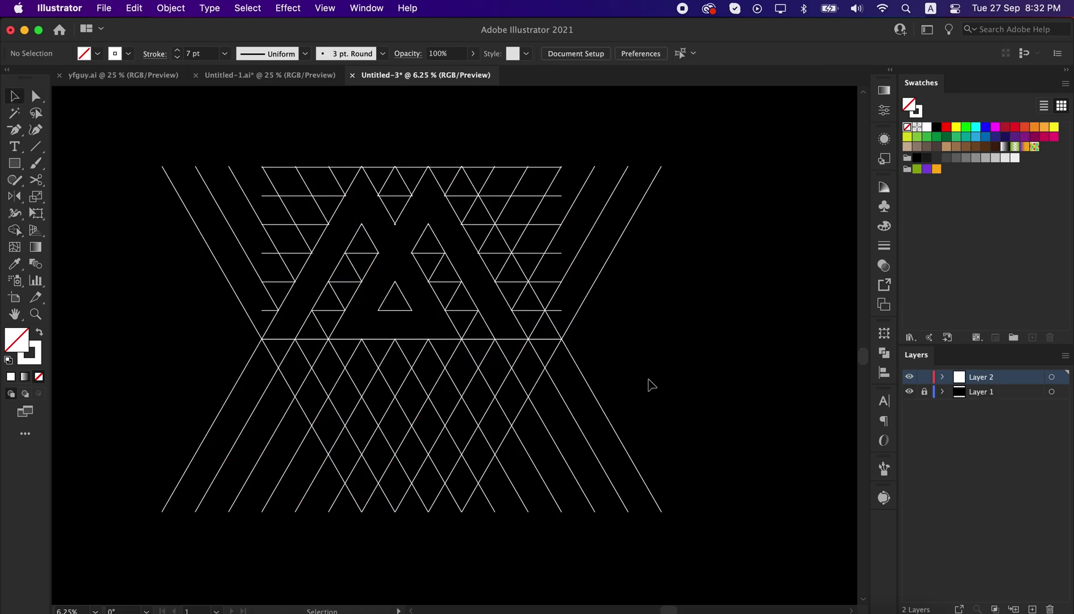
{"action": "left_click", "coordinate": [438, 182]}
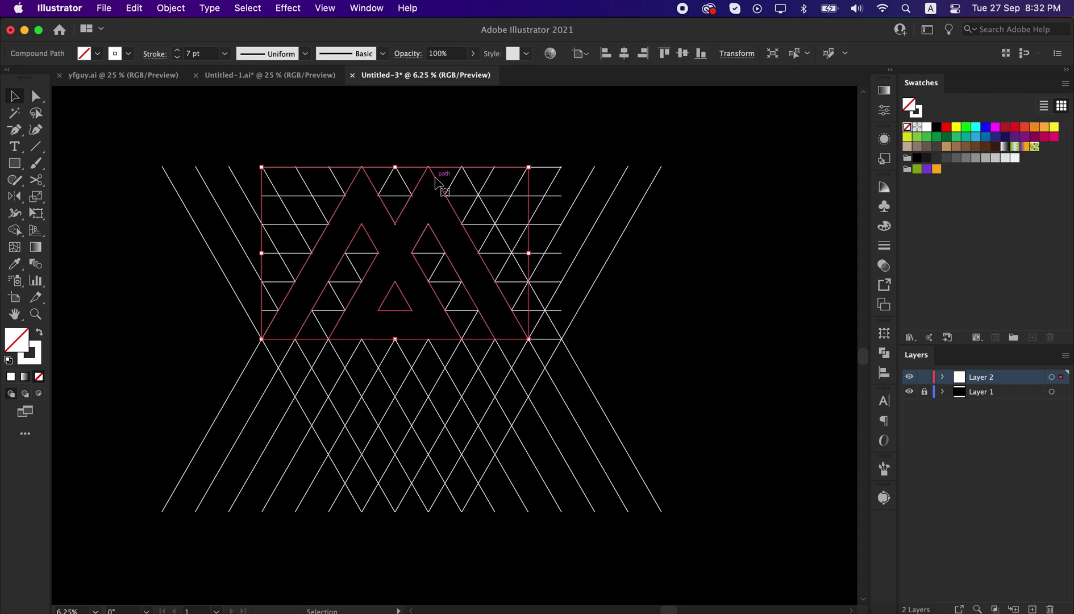
{"action": "left_click", "coordinate": [132, 8]}
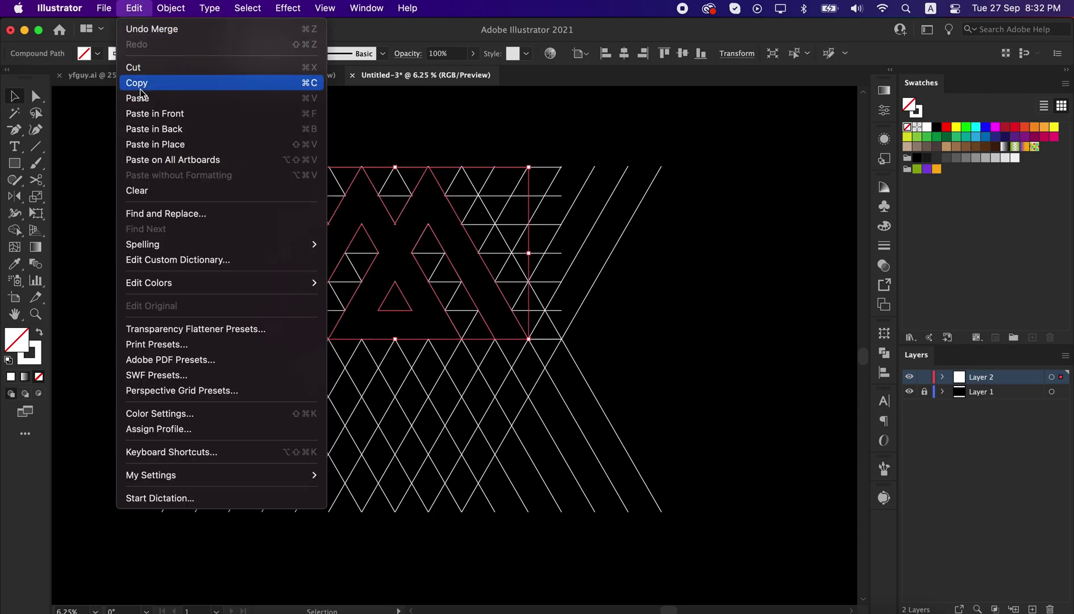
{"action": "left_click", "coordinate": [134, 67]}
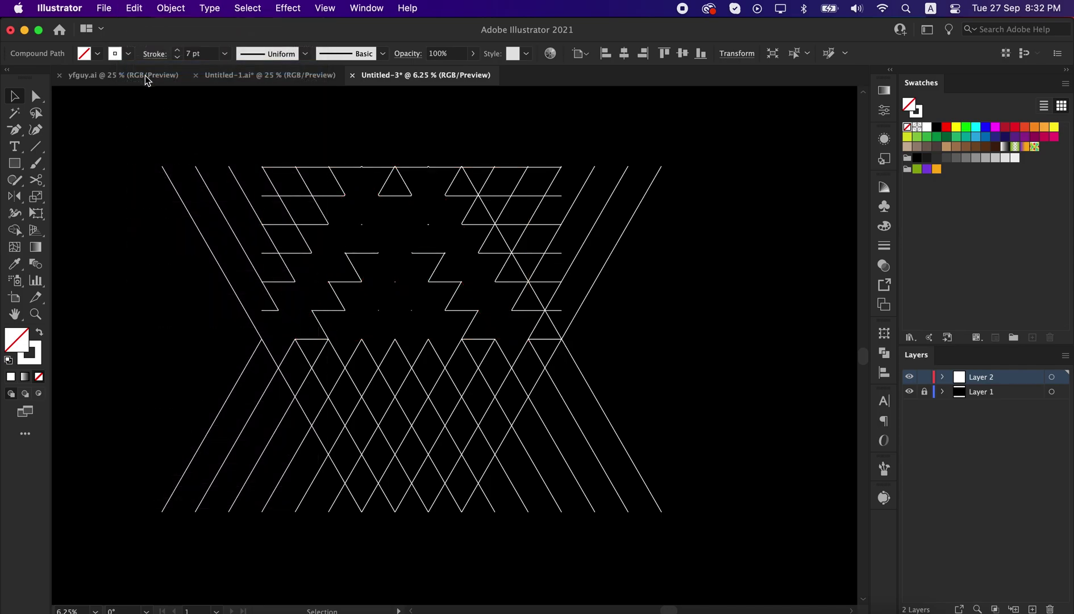
{"action": "left_click_drag", "start_coordinate": [168, 125], "coordinate": [641, 471]}
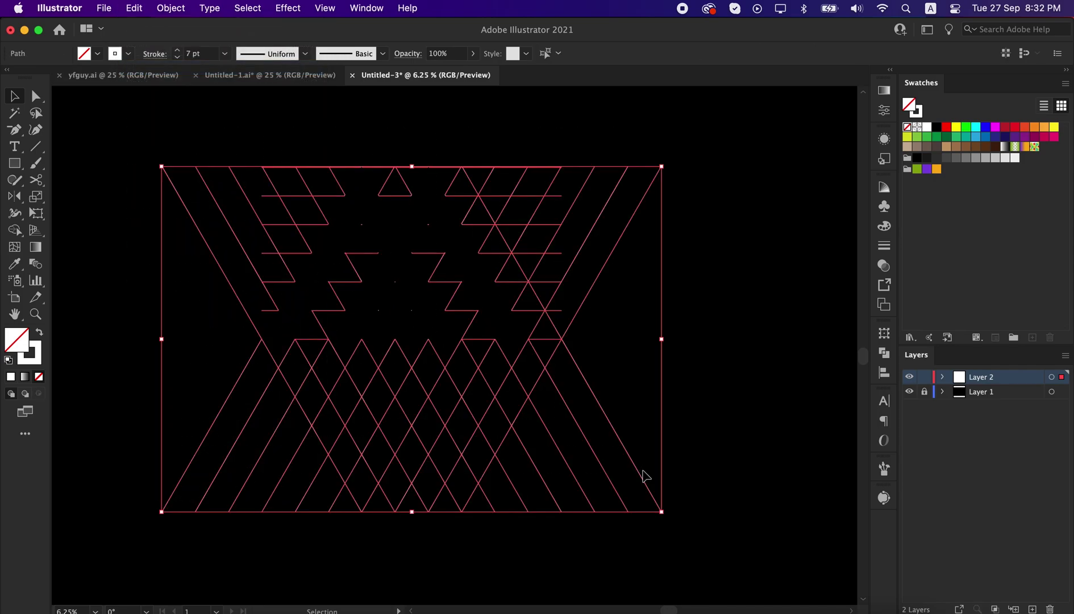
{"action": "key", "text": "Delete"}
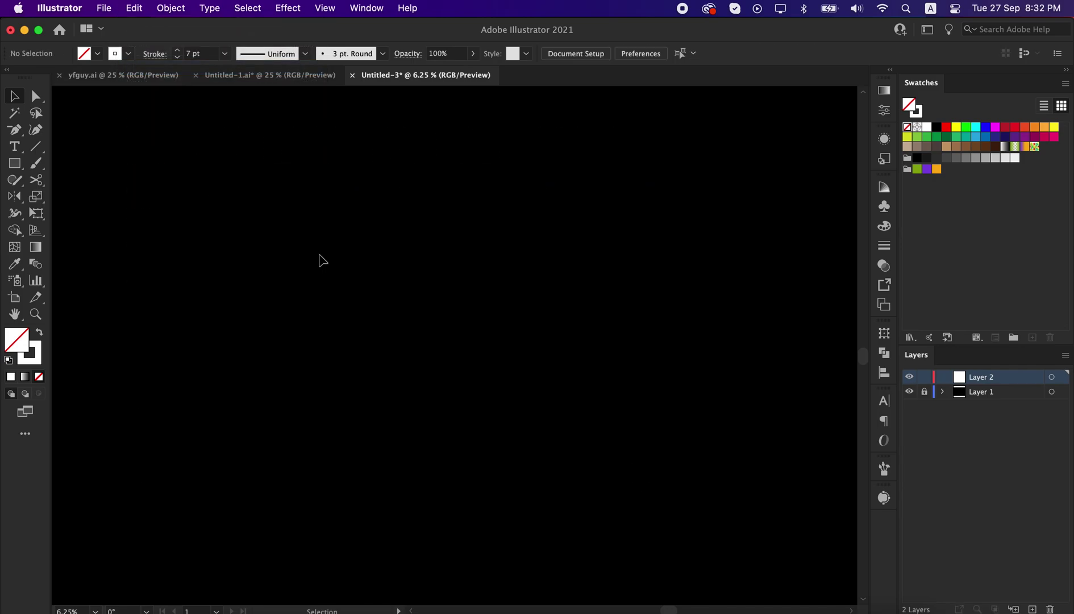
Paste the M back in front and swap fill and stroke to make it solid white.
{"action": "left_click", "coordinate": [135, 8]}
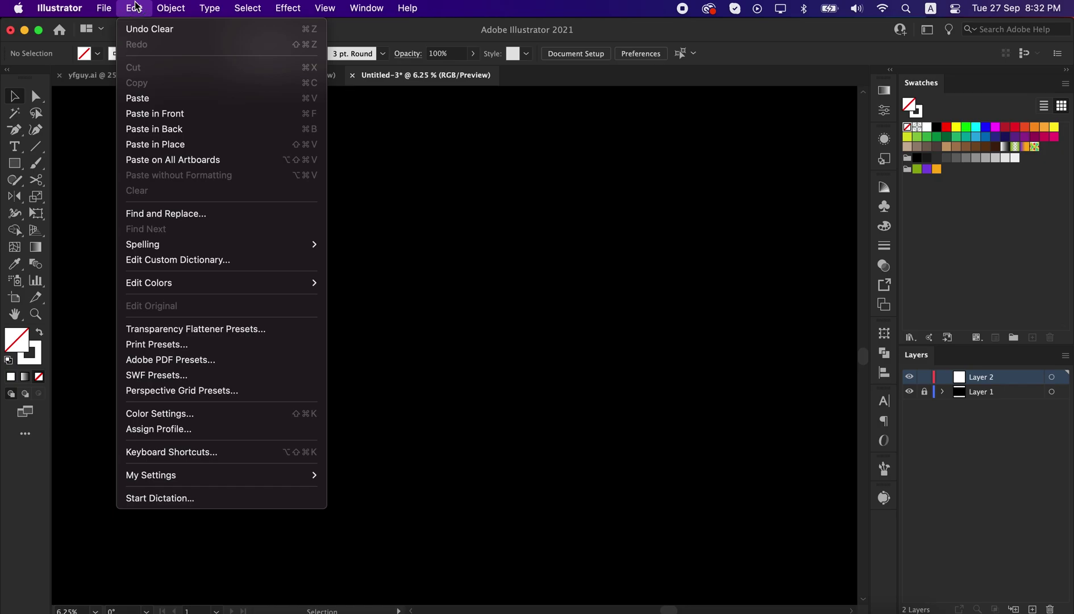
{"action": "left_click", "coordinate": [157, 114]}
{"action": "key", "text": "shift+x"}
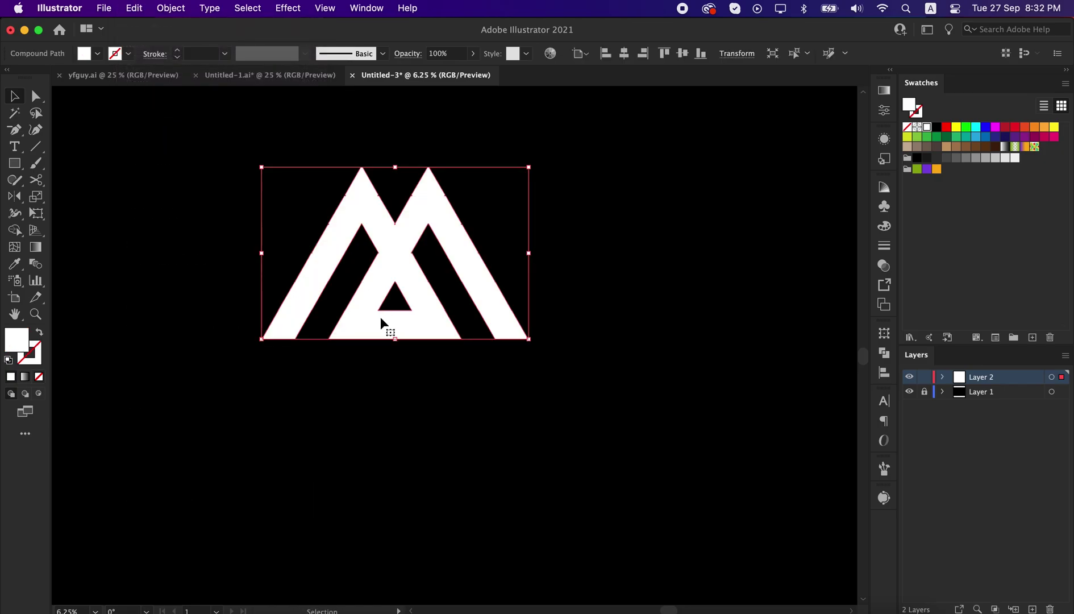
Move and enlarge the M, then round the inner triangle's corners into a teardrop.
{"action": "left_click", "coordinate": [408, 367]}
{"action": "left_click_drag", "start_coordinate": [417, 339], "coordinate": [399, 402]}
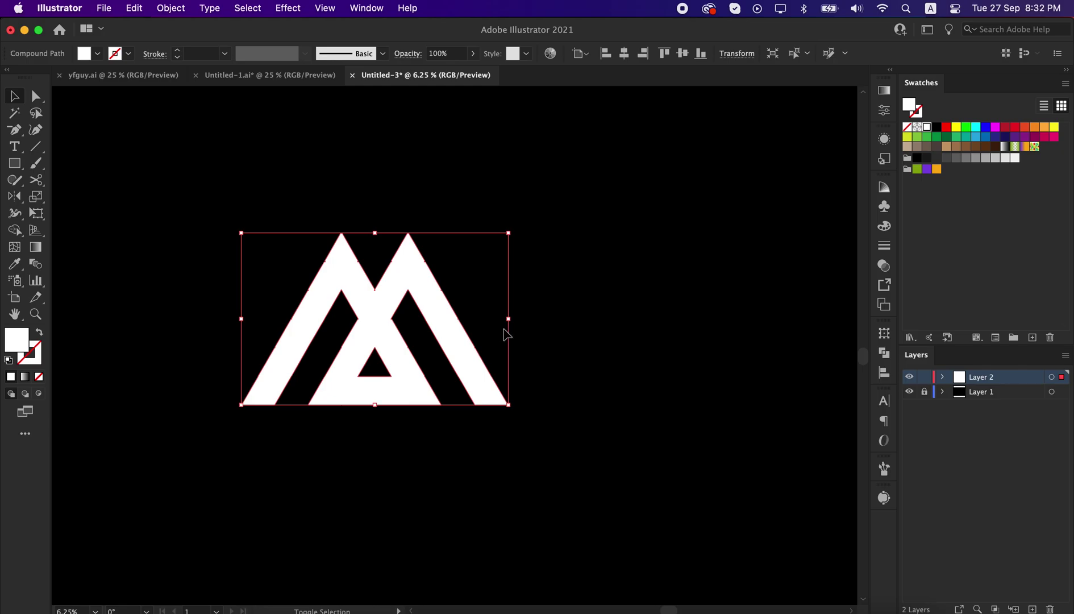
{"action": "left_click_drag", "start_coordinate": [513, 325], "coordinate": [530, 324]}
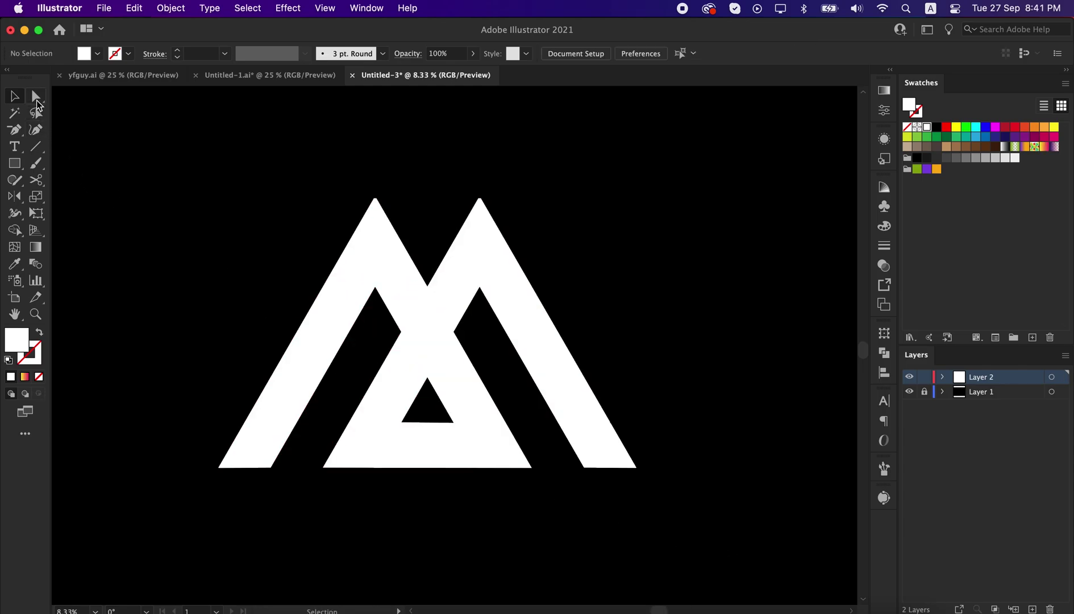
{"action": "left_click_drag", "start_coordinate": [37, 104], "coordinate": [72, 100]}
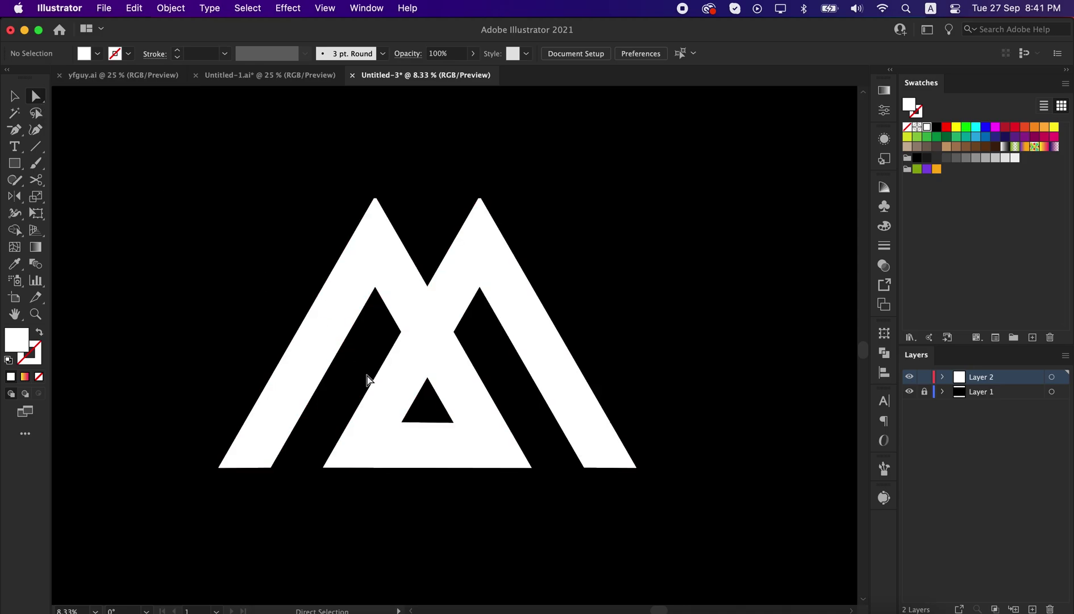
{"action": "left_click", "coordinate": [404, 426]}
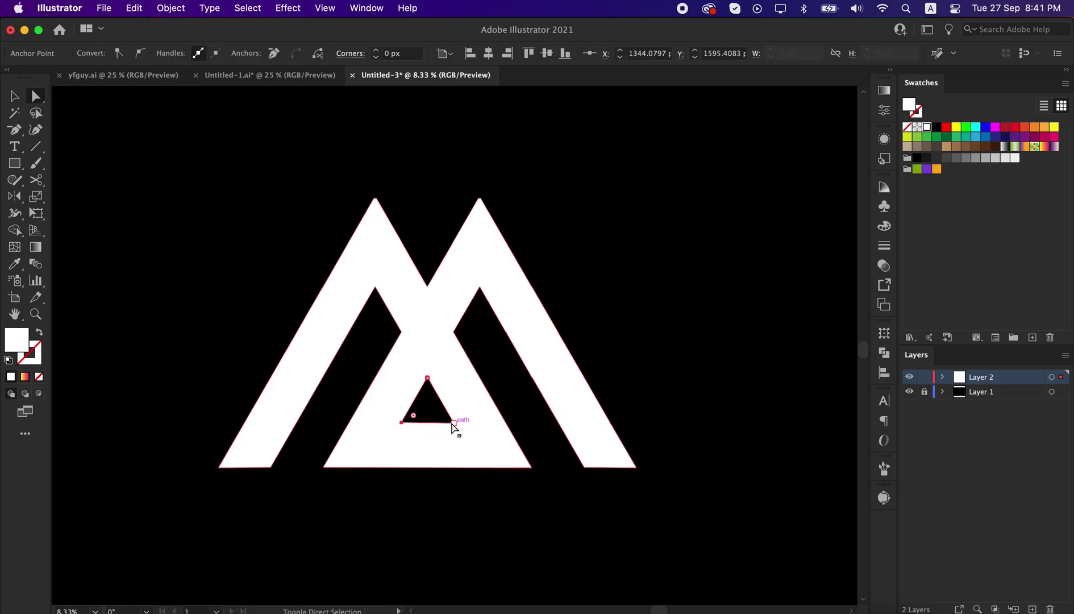
{"action": "left_click", "coordinate": [453, 423], "text": "shift"}
{"action": "left_click_drag", "start_coordinate": [446, 421], "coordinate": [422, 394]}
{"action": "left_click", "coordinate": [392, 556]}
Round the loop's bottom edge and the M's lower-left and lower-right inner corners.
{"action": "left_click_drag", "start_coordinate": [324, 508], "coordinate": [457, 348]}
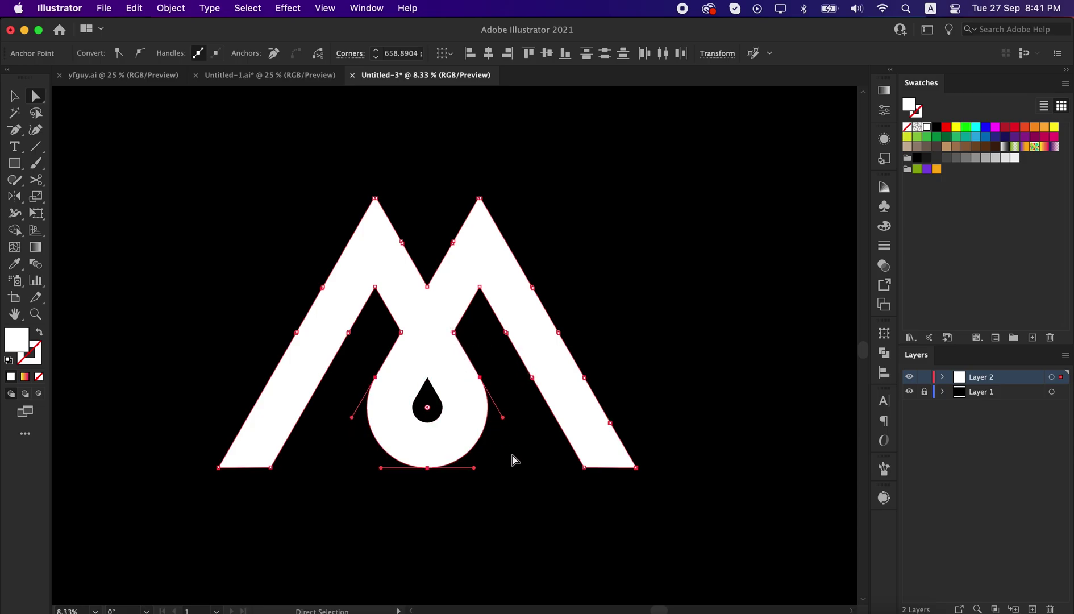
{"action": "left_click", "coordinate": [418, 520]}
{"action": "left_click_drag", "start_coordinate": [263, 509], "coordinate": [284, 450]}
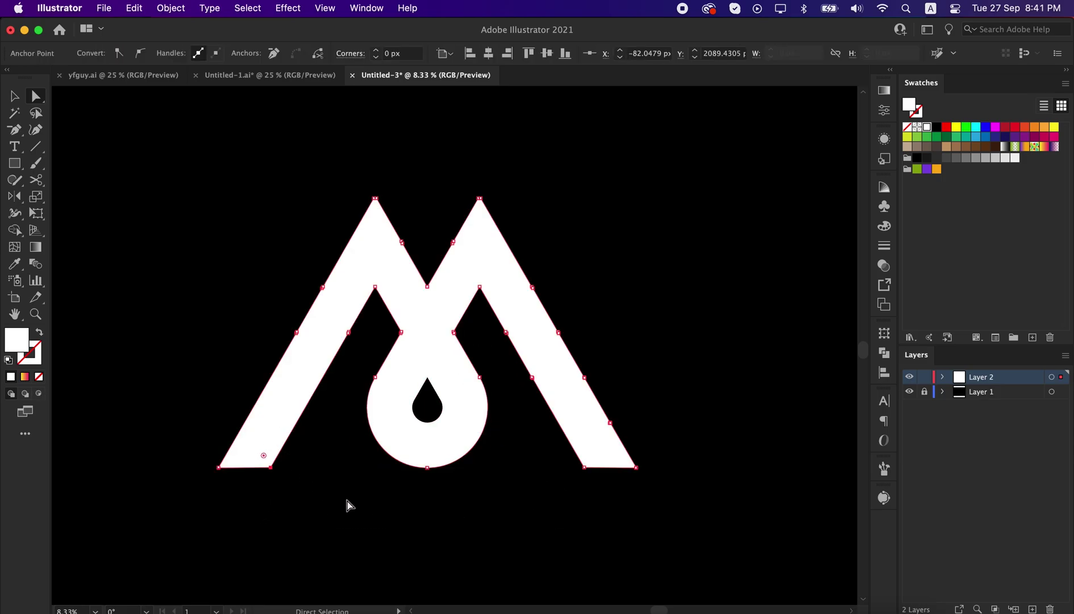
{"action": "left_click_drag", "start_coordinate": [520, 521], "coordinate": [606, 438]}
{"action": "left_click", "coordinate": [515, 513]}
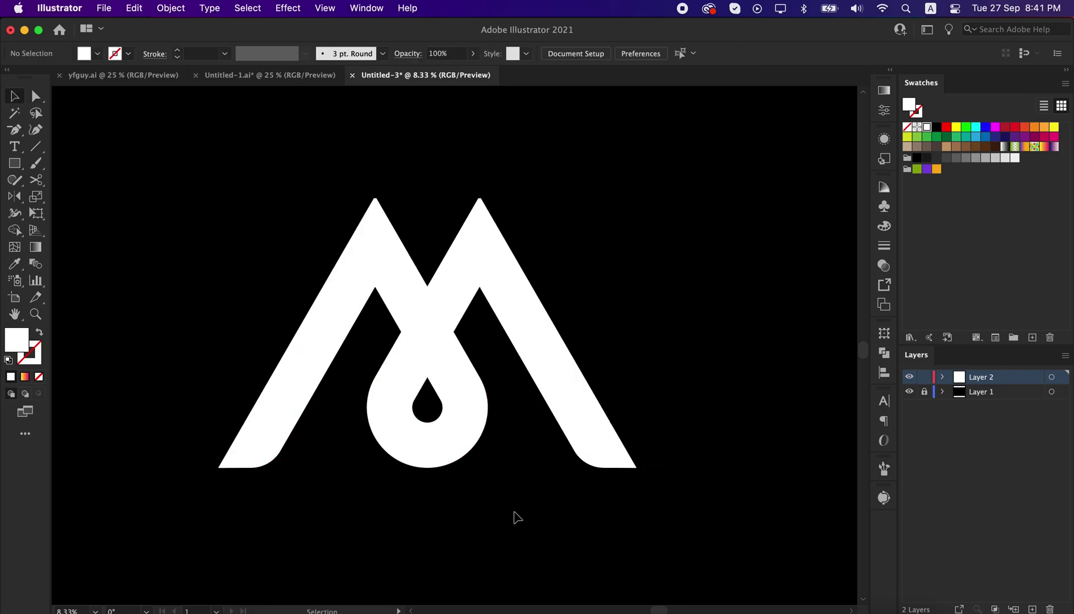
{"action": "left_click_drag", "start_coordinate": [515, 516], "coordinate": [522, 494]}
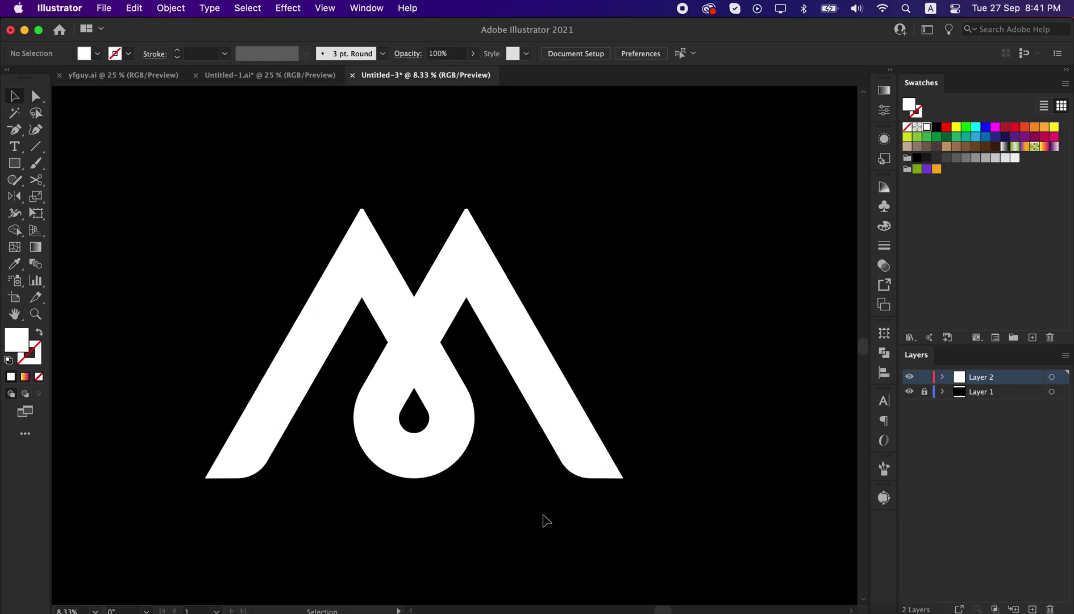
Apply the yellow-to-magenta gradient swatch to the M, running vertically from top to bottom.
{"action": "left_click", "coordinate": [464, 432]}
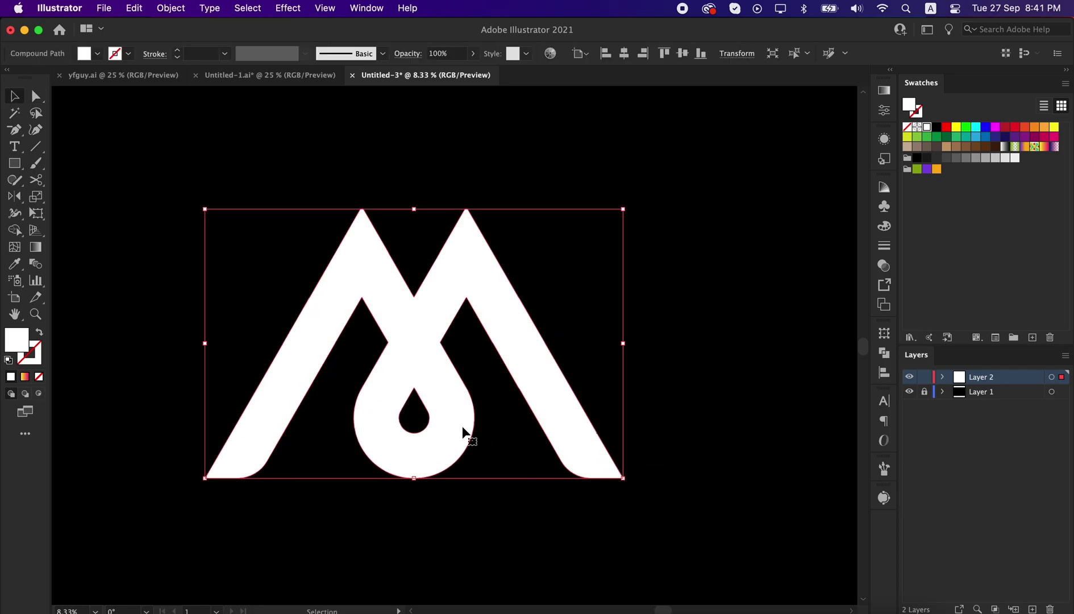
{"action": "left_click", "coordinate": [1045, 147]}
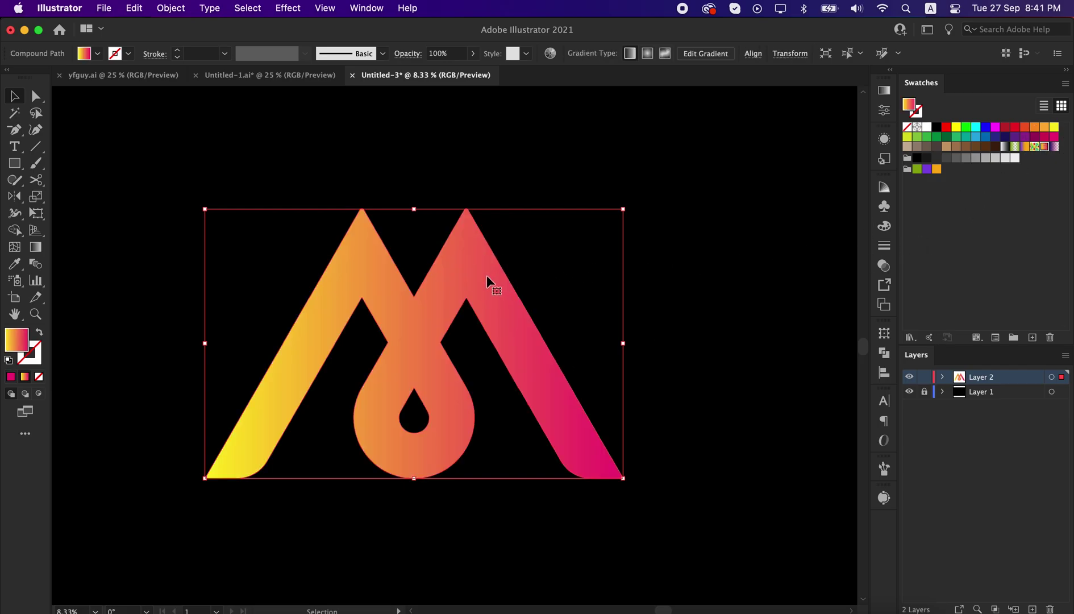
{"action": "key", "text": "g"}
{"action": "left_click_drag", "start_coordinate": [396, 192], "coordinate": [397, 491]}
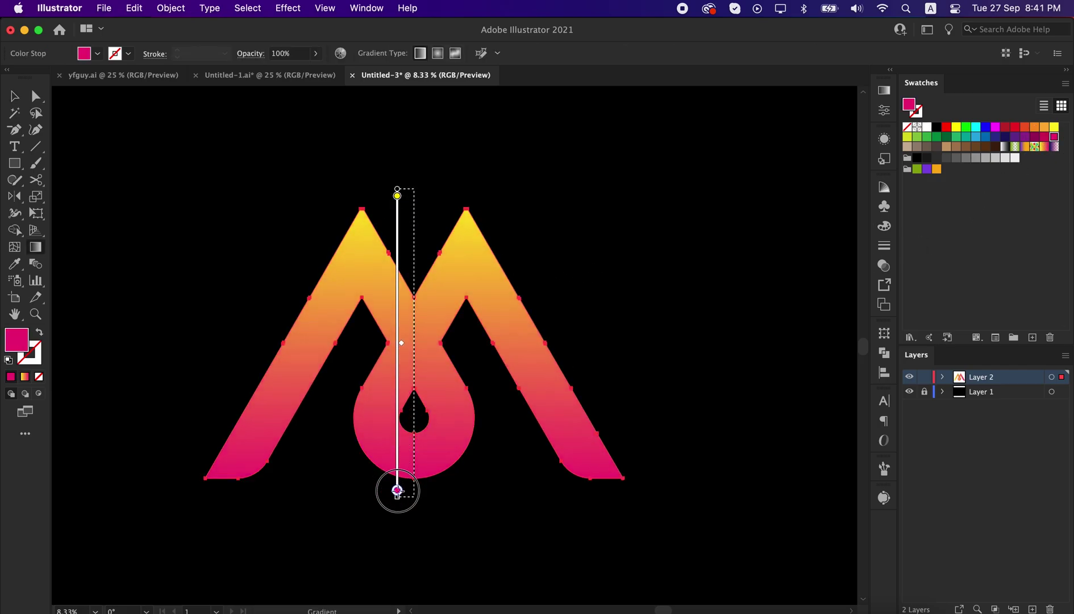
{"action": "key", "text": "v"}
{"action": "left_click", "coordinate": [532, 500]}
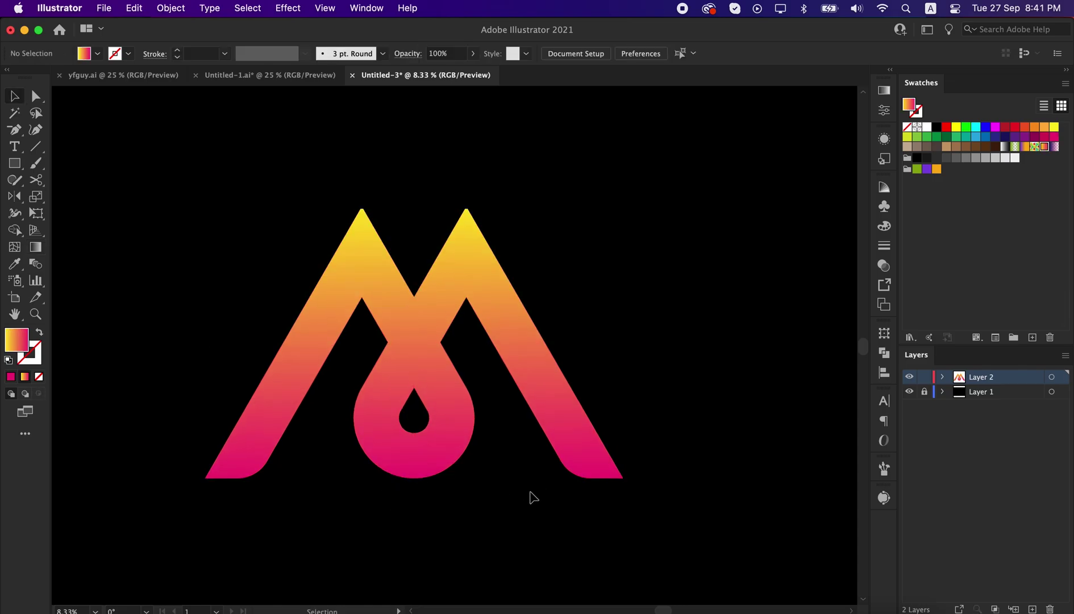
{"action": "key", "text": "p"}
Draw a closed five-point shading shape with the Pen starting at the teardrop tip.
{"action": "left_click", "coordinate": [413, 390]}
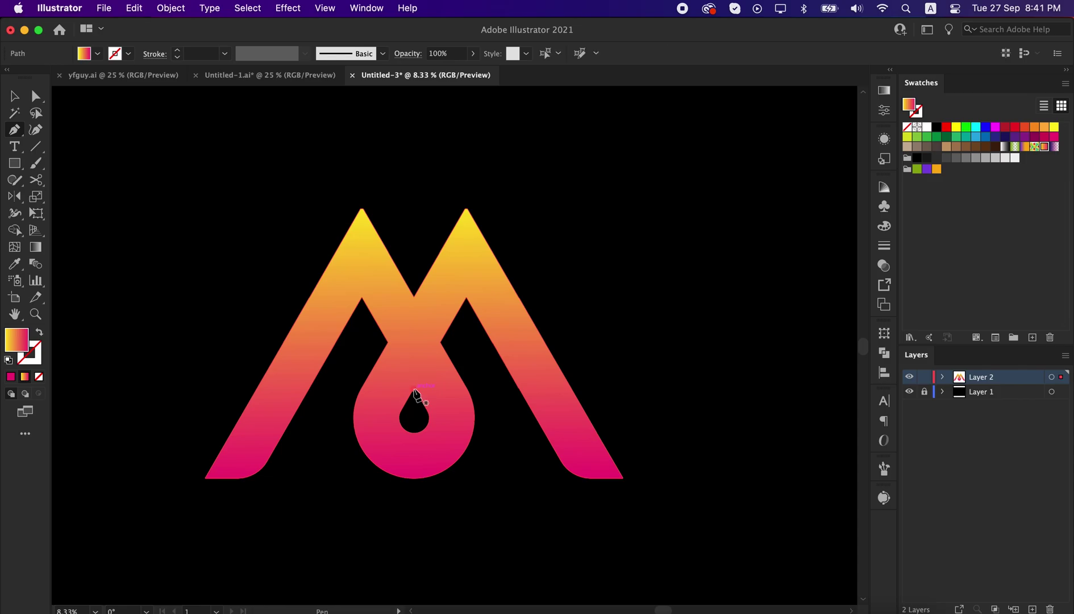
{"action": "left_click", "coordinate": [442, 342]}
{"action": "left_click", "coordinate": [493, 388]}
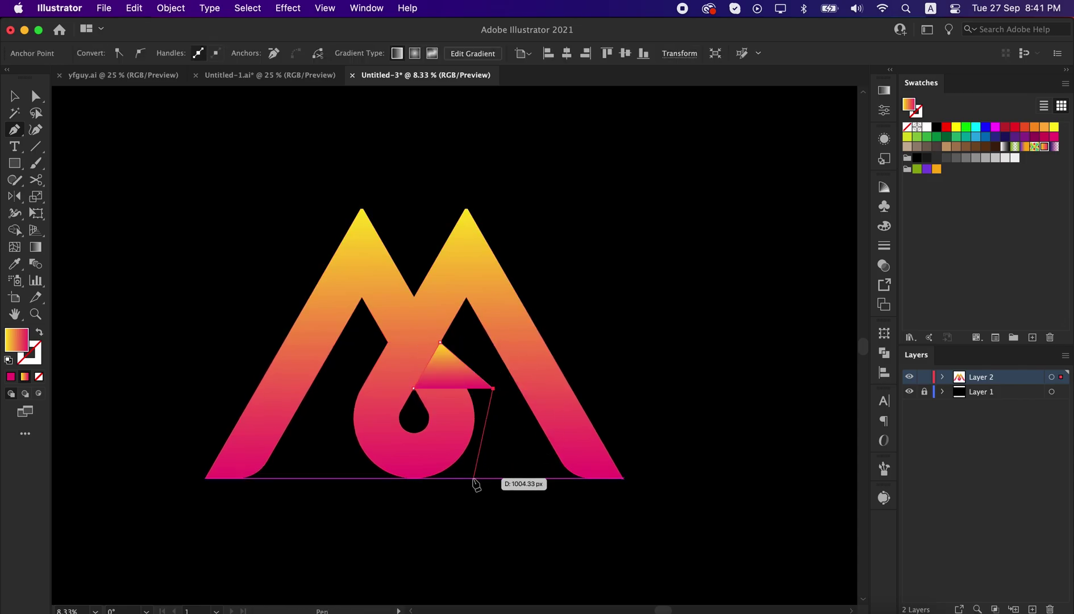
{"action": "left_click", "coordinate": [471, 478]}
{"action": "left_click", "coordinate": [421, 491]}
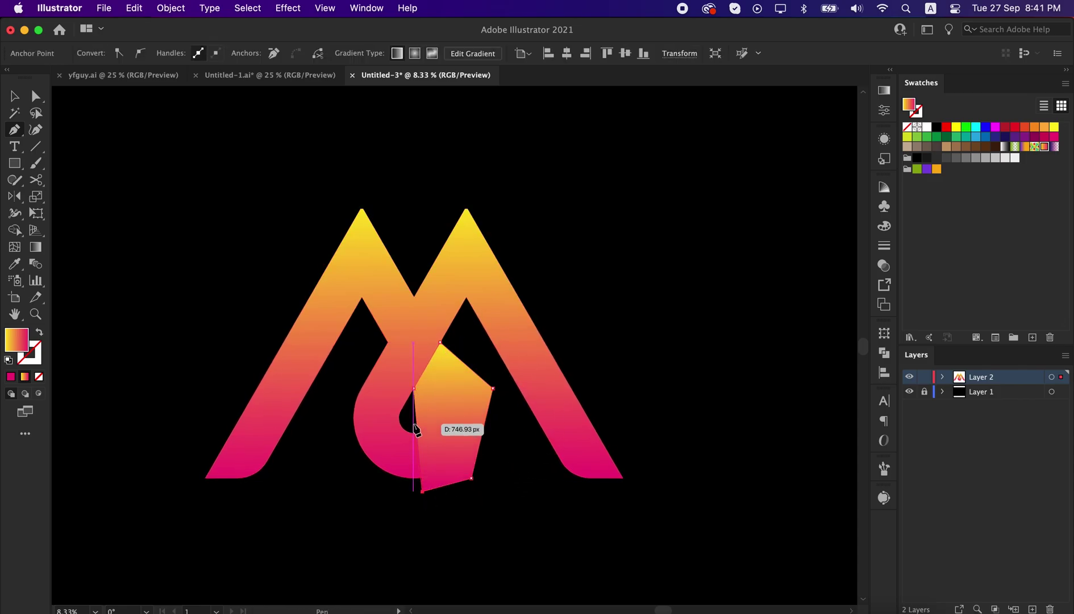
{"action": "left_click", "coordinate": [414, 390]}
Select the M and shading shape, and remove the unwanted pieces with the Shape Builder Tool.
{"action": "key", "text": "v"}
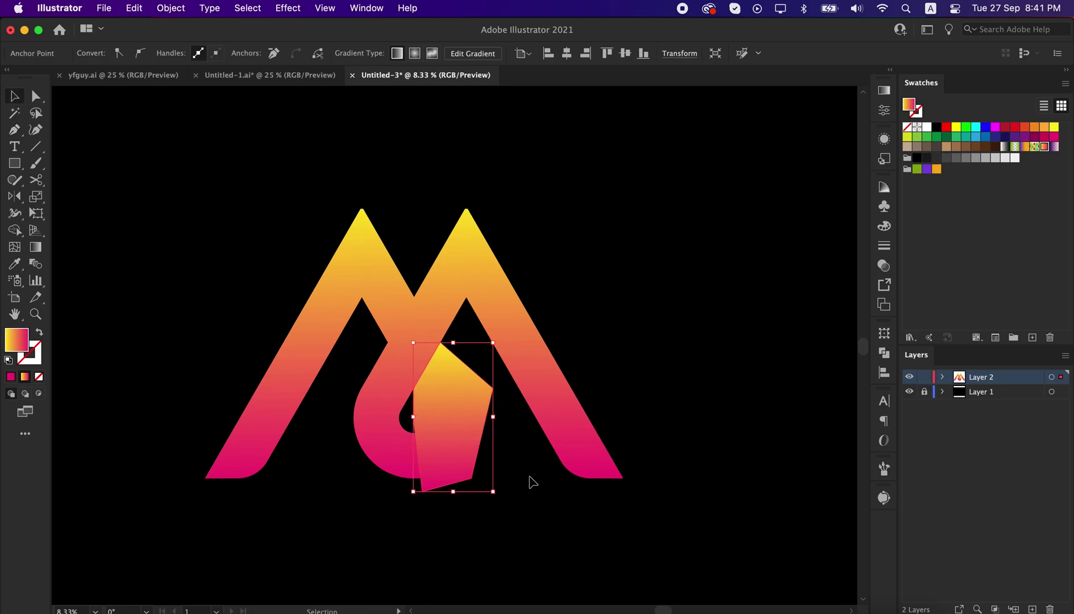
{"action": "left_click_drag", "start_coordinate": [529, 478], "coordinate": [450, 399]}
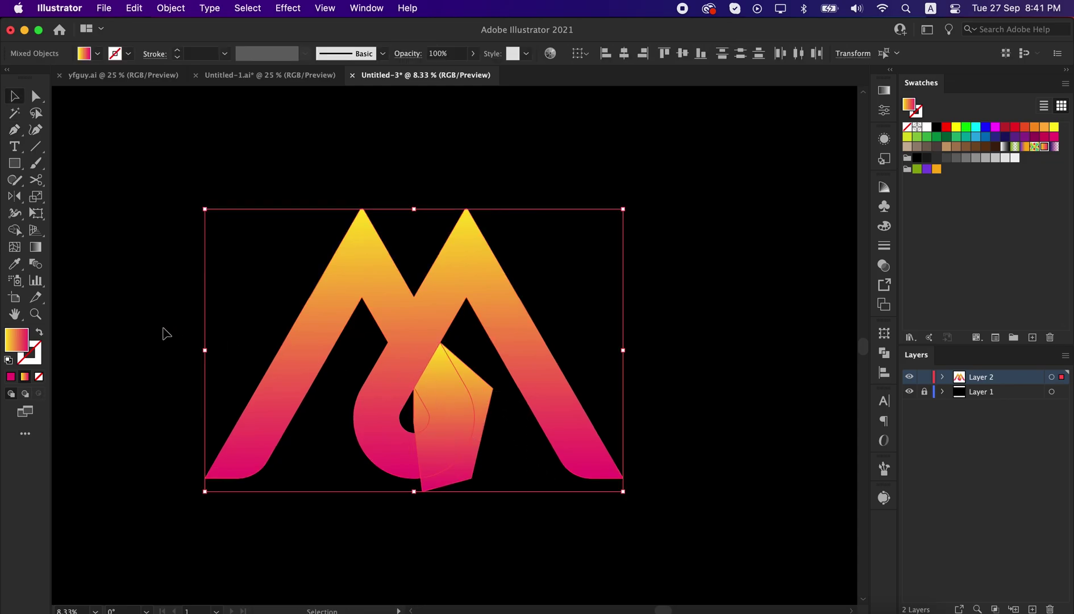
{"action": "left_click_drag", "start_coordinate": [14, 227], "coordinate": [57, 230]}
{"action": "left_click", "coordinate": [415, 418], "text": "alt"}
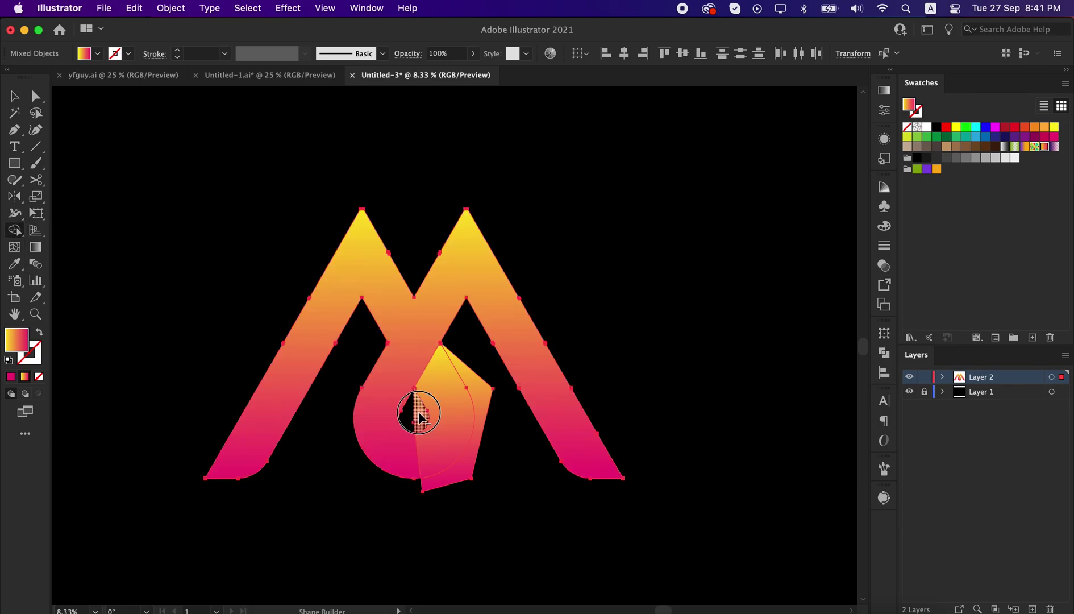
{"action": "left_click", "coordinate": [480, 403], "text": "alt"}
{"action": "key", "text": "super+plus"}
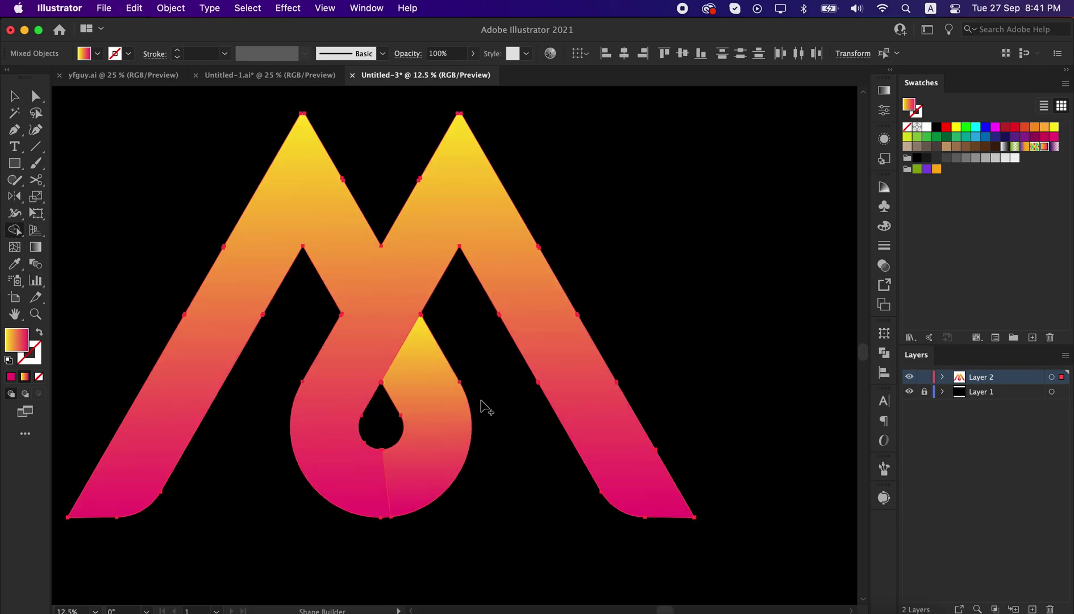
{"action": "key", "text": "v"}
{"action": "scroll", "coordinate": [487, 403], "scroll_direction": "left", "scroll_amount": 2}
{"action": "scroll", "coordinate": [487, 404], "scroll_direction": "up", "scroll_amount": 2}
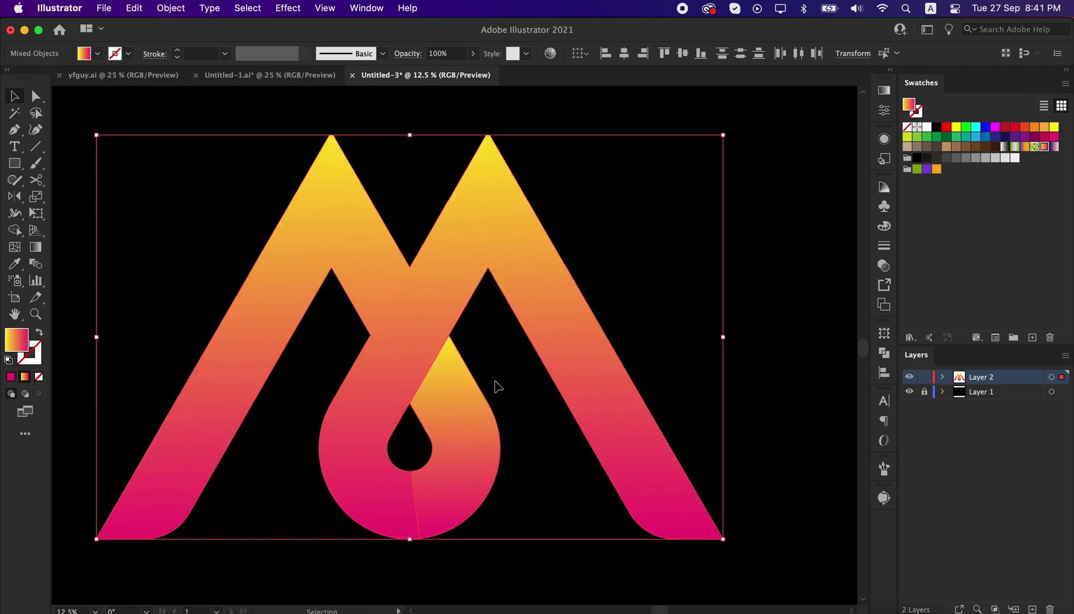
Fill the loop's right piece with the purple-to-magenta gradient, angled diagonally downward.
{"action": "left_click", "coordinate": [497, 387]}
{"action": "left_click", "coordinate": [456, 397]}
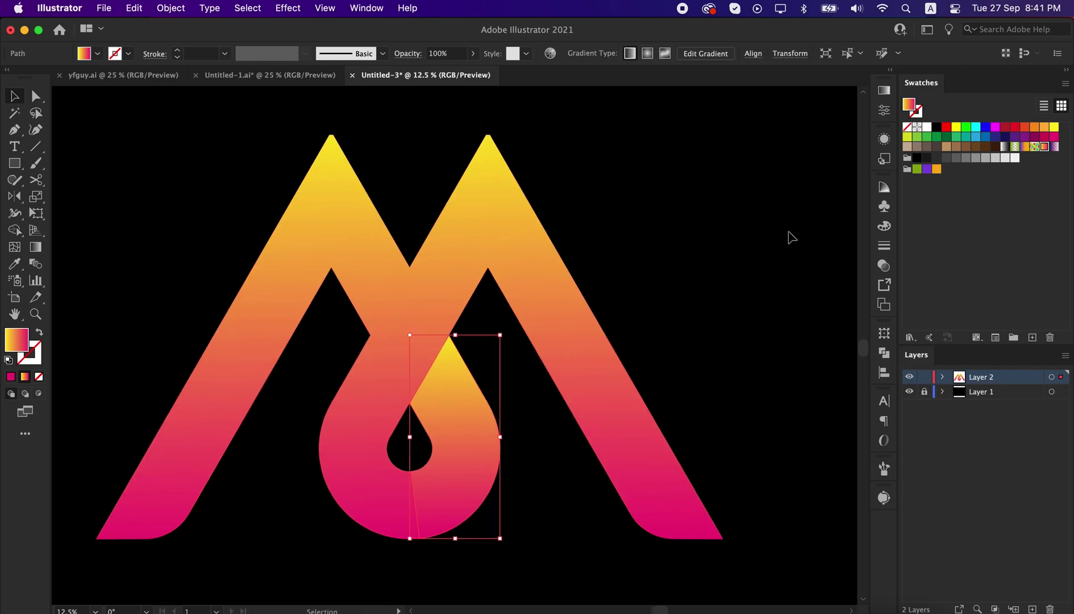
{"action": "left_click", "coordinate": [1054, 147]}
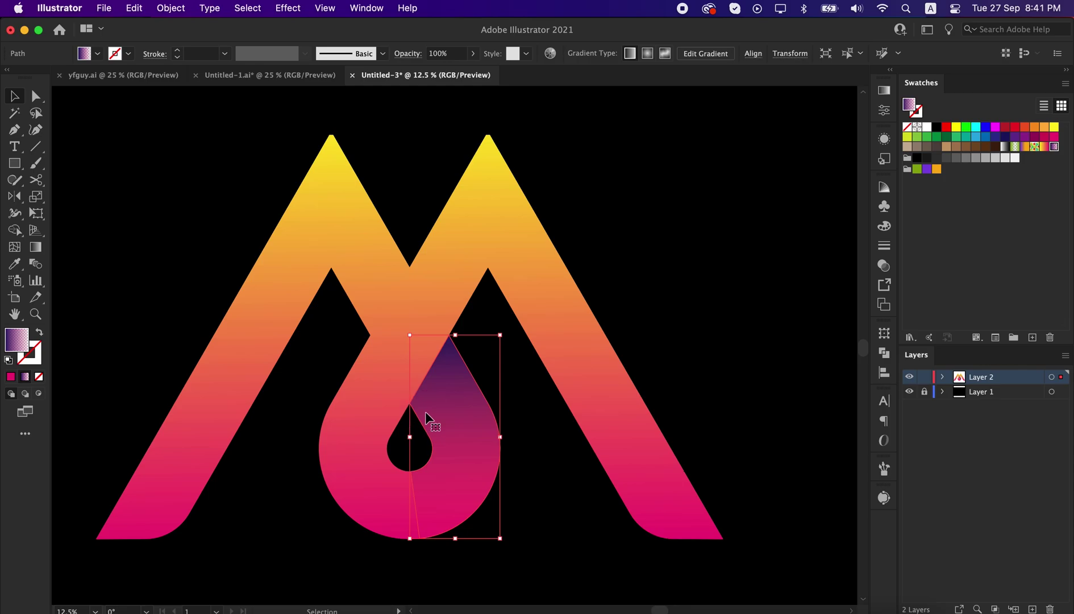
{"action": "key", "text": "g"}
{"action": "left_click_drag", "start_coordinate": [424, 350], "coordinate": [474, 433]}
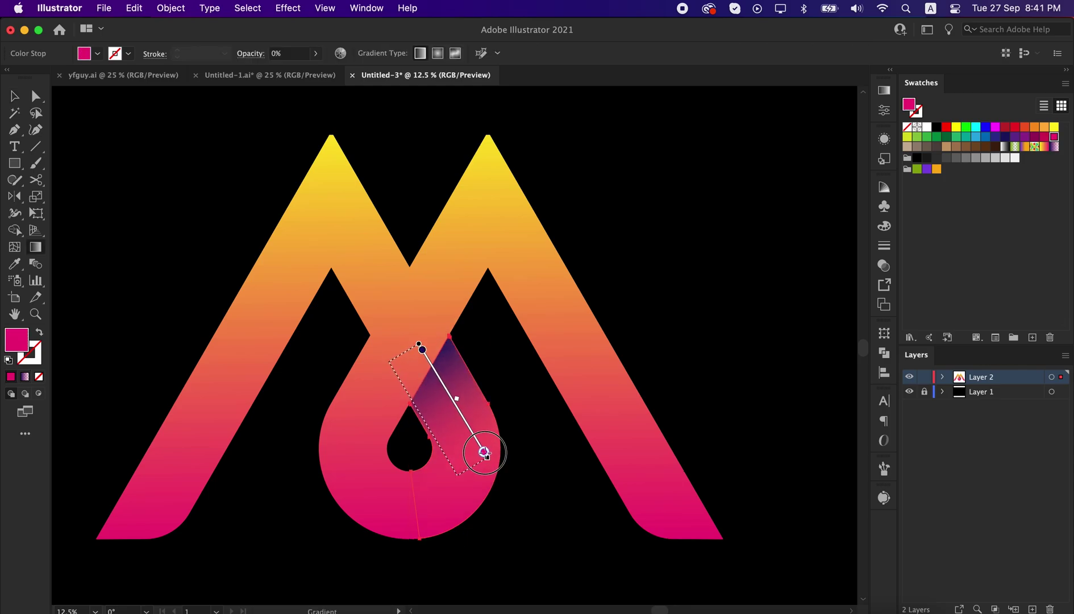
{"action": "key", "text": "v"}
{"action": "left_click", "coordinate": [552, 443]}
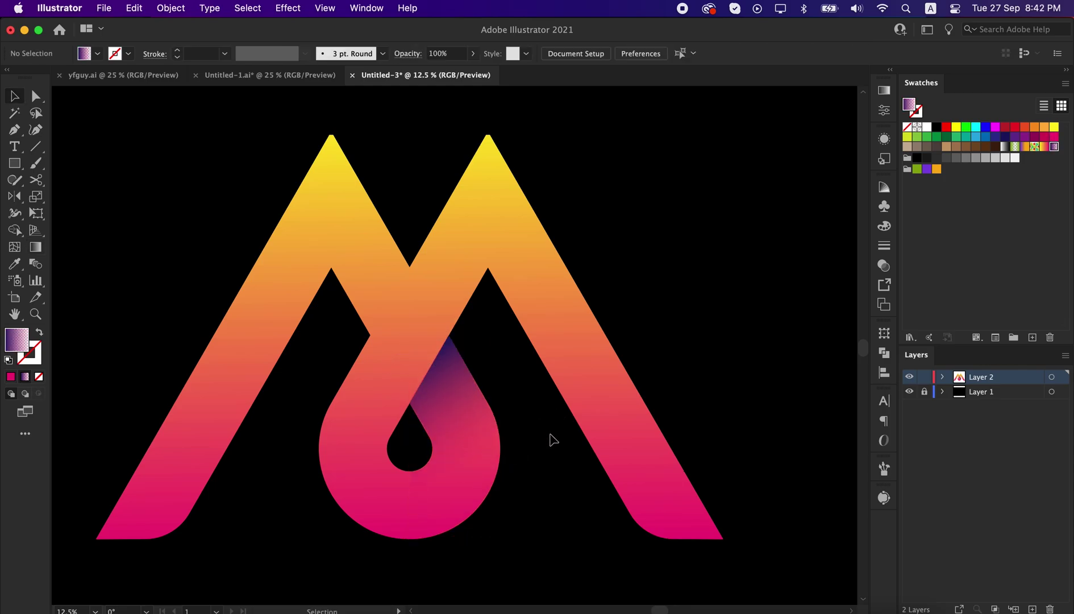
Draw a closed Pen outline over the crossing of the left and middle strokes.
{"action": "left_click", "coordinate": [371, 336]}
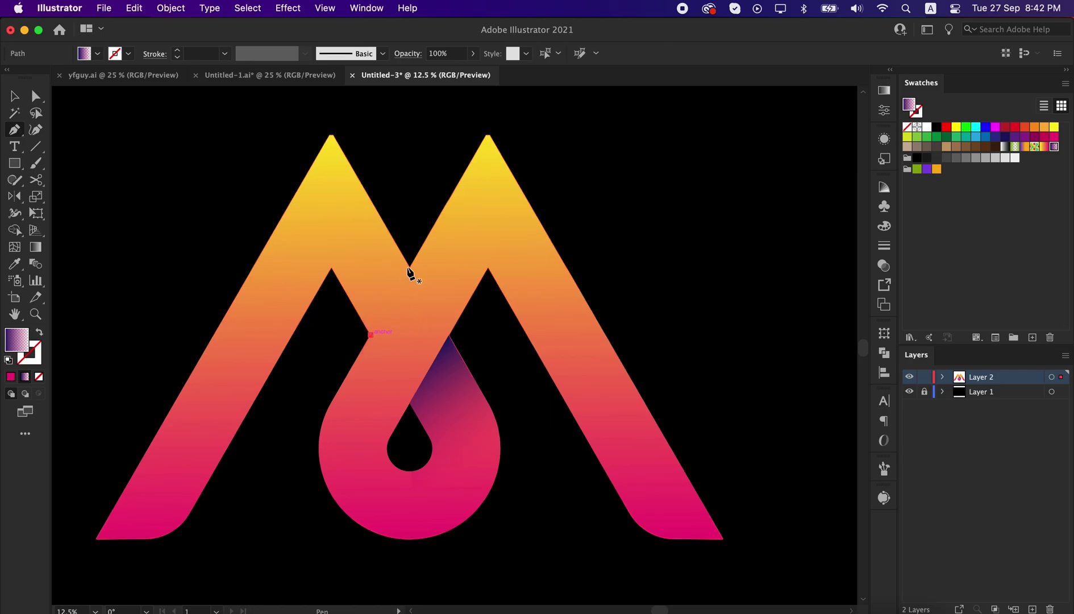
{"action": "left_click_drag", "start_coordinate": [410, 266], "coordinate": [387, 196]}
{"action": "left_click", "coordinate": [387, 196]}
{"action": "left_click_drag", "start_coordinate": [331, 266], "coordinate": [332, 326]}
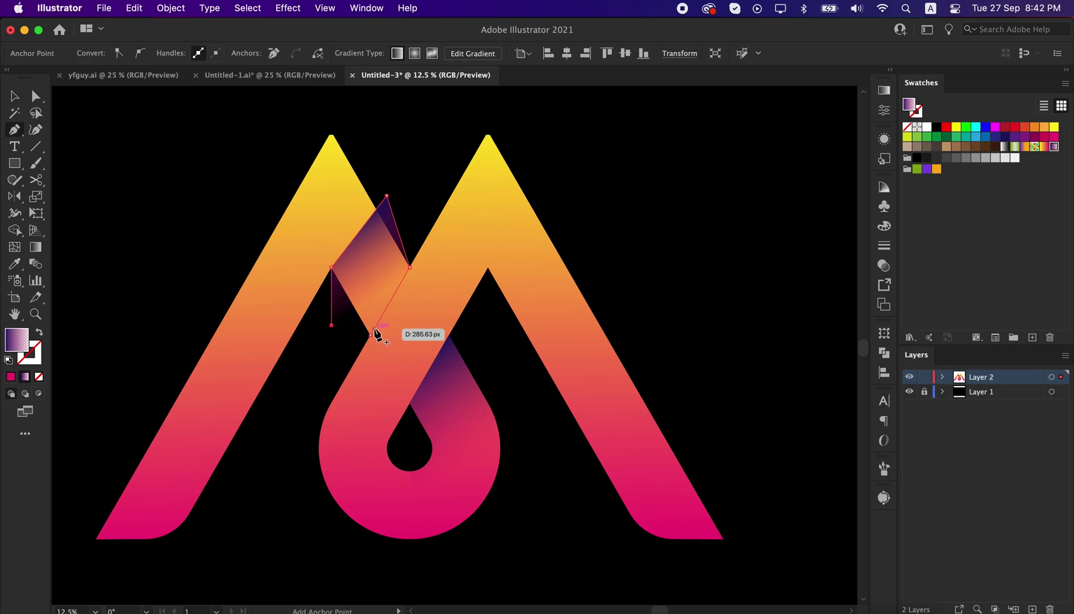
{"action": "left_click", "coordinate": [372, 332]}
Select the M with the new outline and Shape Builder-delete its leftover sliver.
{"action": "key", "text": "v"}
{"action": "left_click", "coordinate": [427, 291], "text": "shift"}
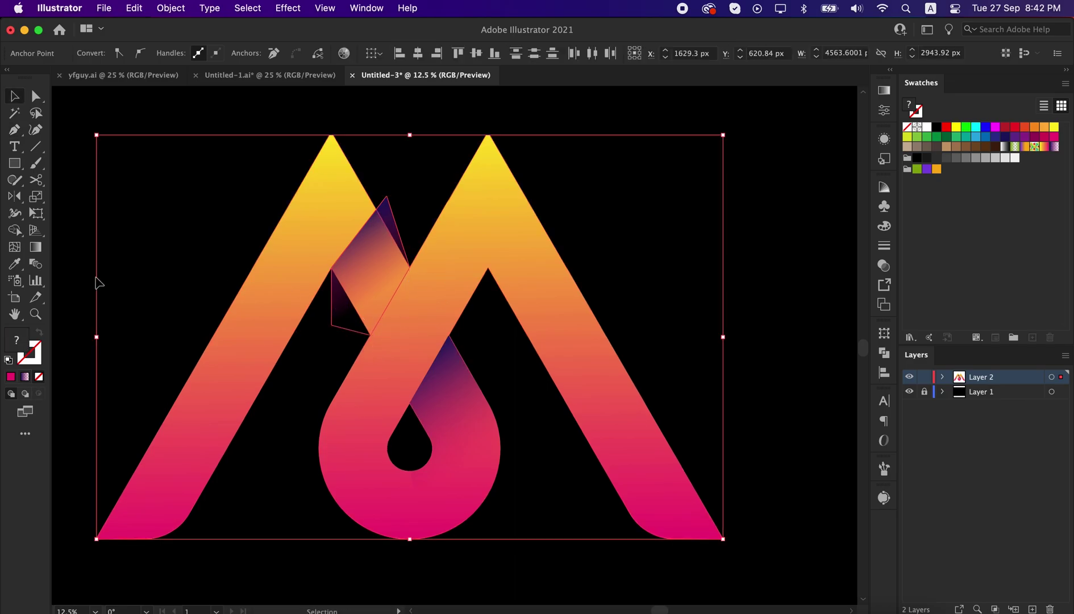
{"action": "left_click", "coordinate": [16, 231]}
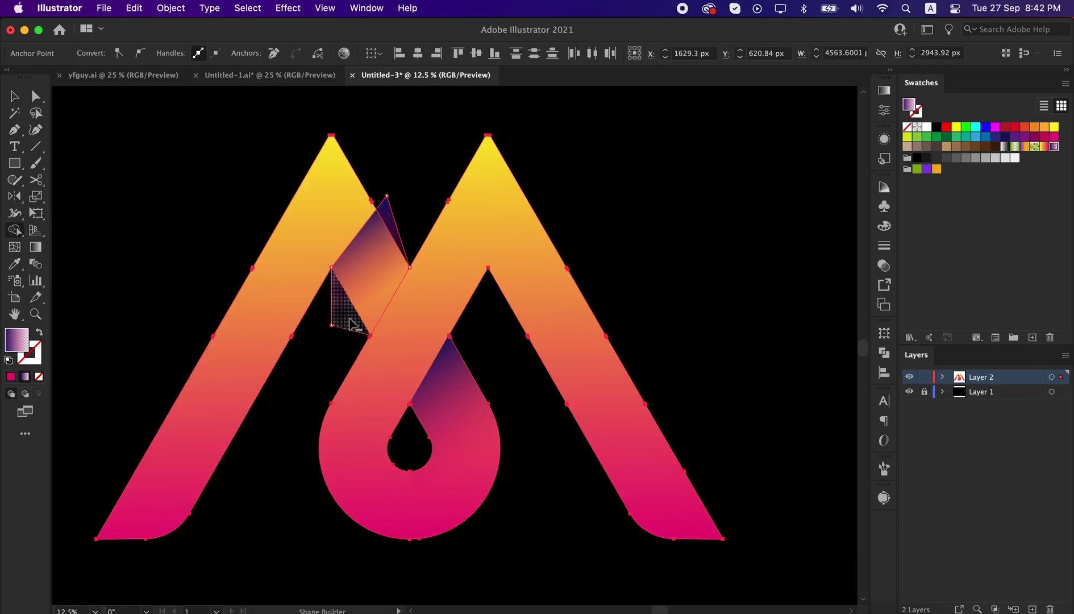
{"action": "left_click", "coordinate": [396, 234], "text": "alt"}
Re-angle the middle parallelogram's gradient so the crossing looks darker, then deselect.
{"action": "key", "text": "v"}
{"action": "left_click", "coordinate": [371, 270]}
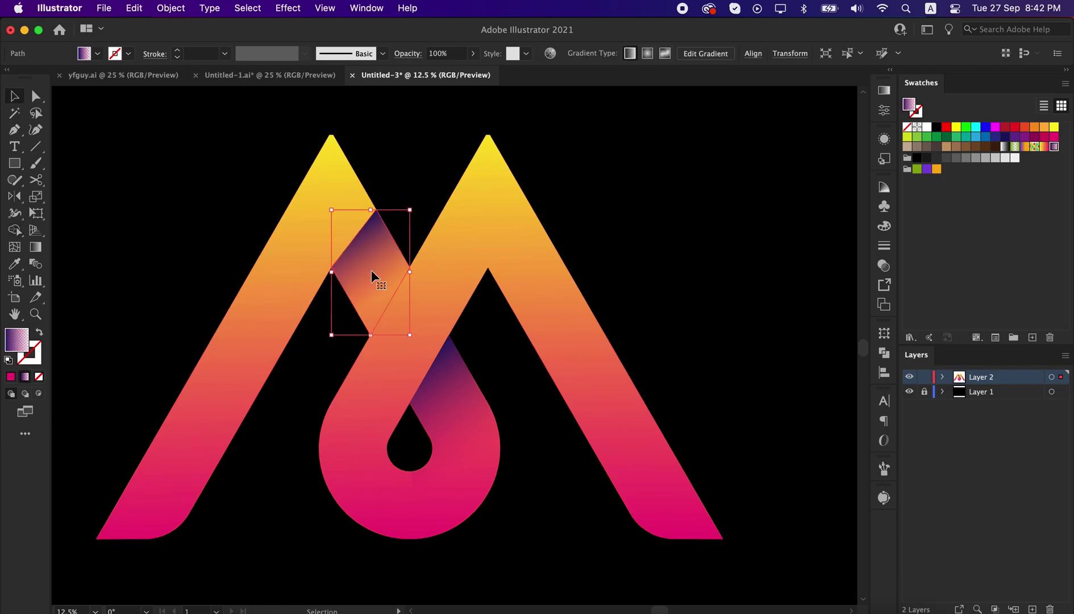
{"action": "key", "text": "g"}
{"action": "mouse_move", "coordinate": [343, 223]}
{"action": "left_mouse_down"}
{"action": "mouse_move", "coordinate": [364, 256]}
{"action": "mouse_move", "coordinate": [391, 254]}
{"action": "mouse_move", "coordinate": [376, 247]}
{"action": "left_mouse_up"}
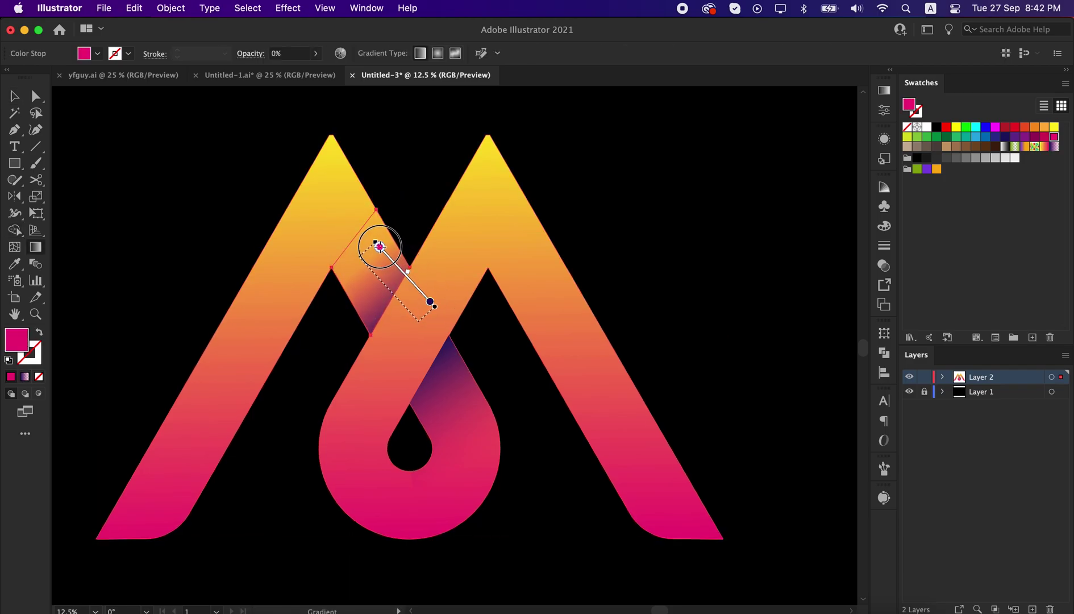
{"action": "key", "text": "v"}
{"action": "left_click", "coordinate": [424, 159]}
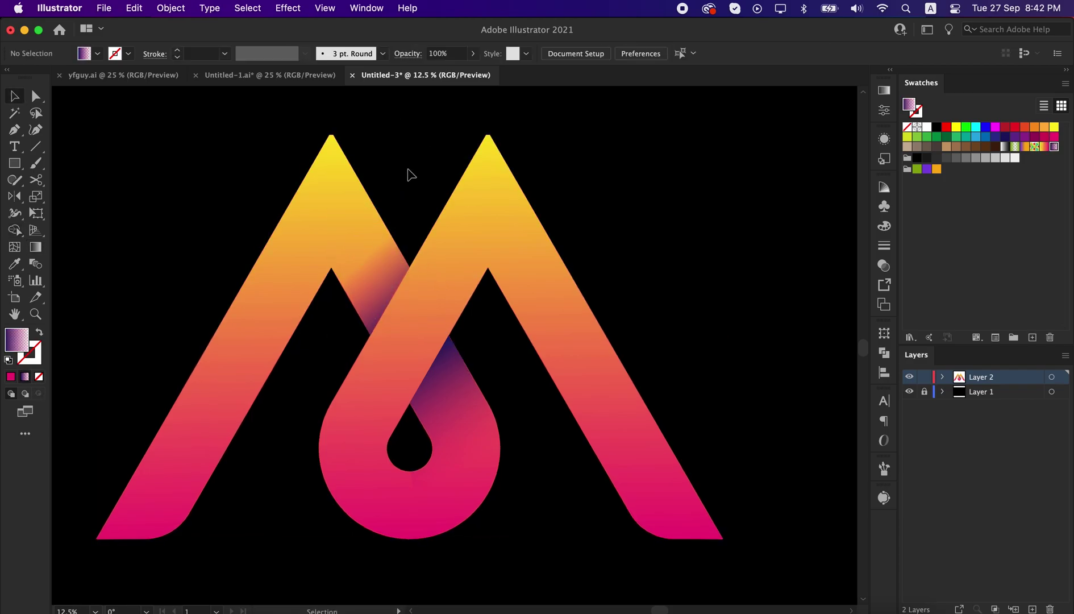
Draw a closed five-point Pen outline over the top of the left stroke.
{"action": "left_click", "coordinate": [331, 267]}
{"action": "left_click", "coordinate": [271, 169]}
{"action": "left_click", "coordinate": [198, 314]}
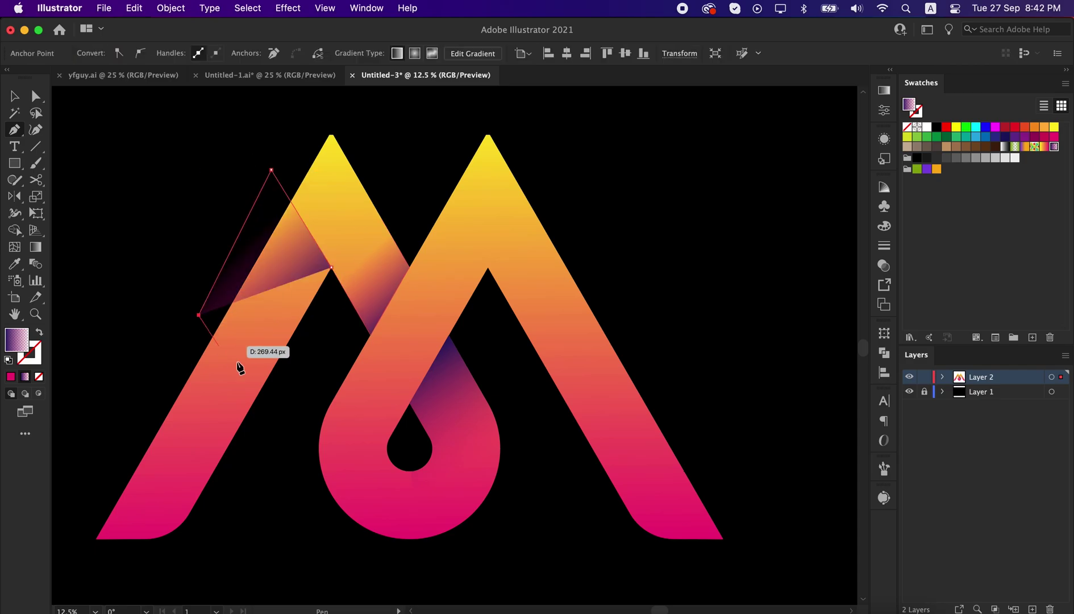
{"action": "left_click", "coordinate": [276, 394]}
{"action": "left_click", "coordinate": [326, 360]}
{"action": "left_click", "coordinate": [331, 267]}
Select all artwork and Shape Builder-delete the outline's outer region.
{"action": "key", "text": "v"}
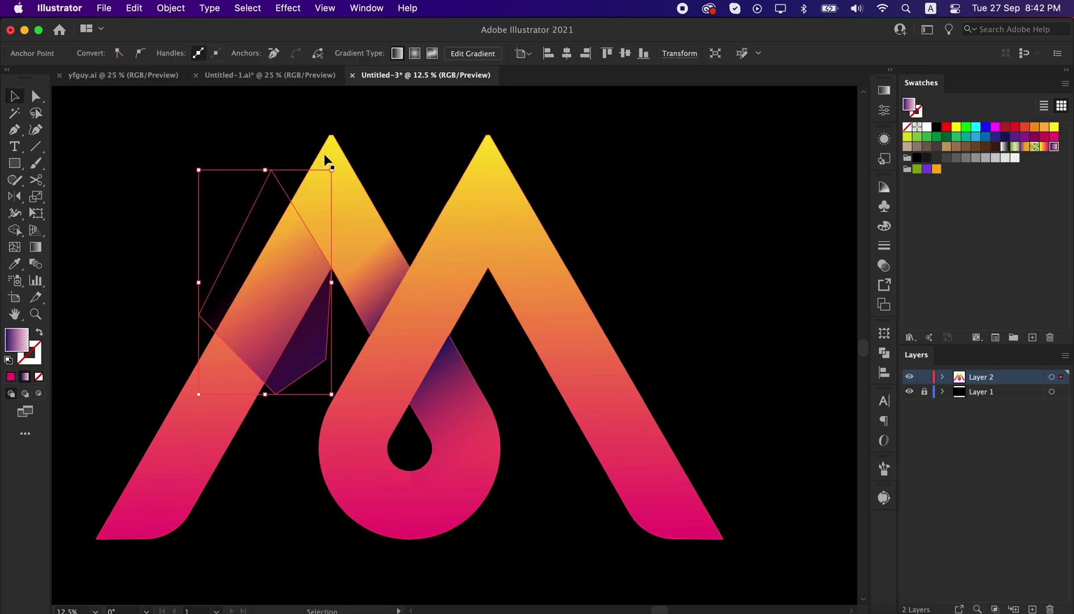
{"action": "key", "text": "super+a"}
{"action": "left_click_drag", "start_coordinate": [21, 235], "coordinate": [82, 235]}
{"action": "left_click", "coordinate": [242, 243], "text": "alt"}
Lay a new gradient running up the upper-left piece to shade it darker.
{"action": "key", "text": "v"}
{"action": "left_click", "coordinate": [292, 277]}
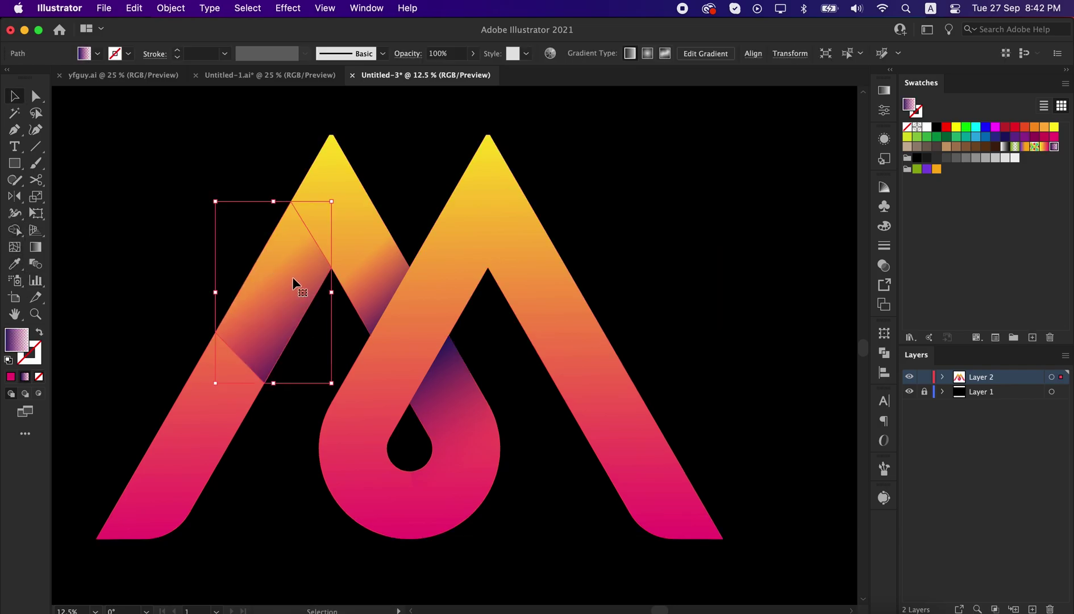
{"action": "key", "text": "g"}
{"action": "left_click_drag", "start_coordinate": [321, 221], "coordinate": [257, 328]}
{"action": "left_click_drag", "start_coordinate": [335, 185], "coordinate": [252, 340]}
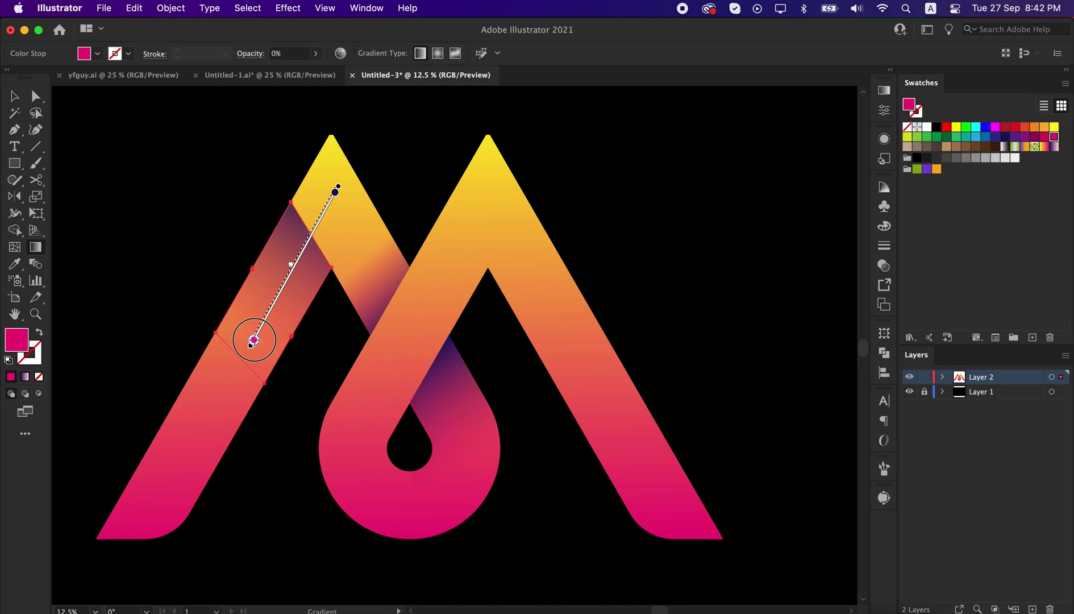
Round the upper-left piece's top corner into a curve with Direct Selection.
{"action": "key", "text": "a"}
{"action": "left_click_drag", "start_coordinate": [291, 221], "coordinate": [278, 277]}
{"action": "left_click", "coordinate": [338, 341]}
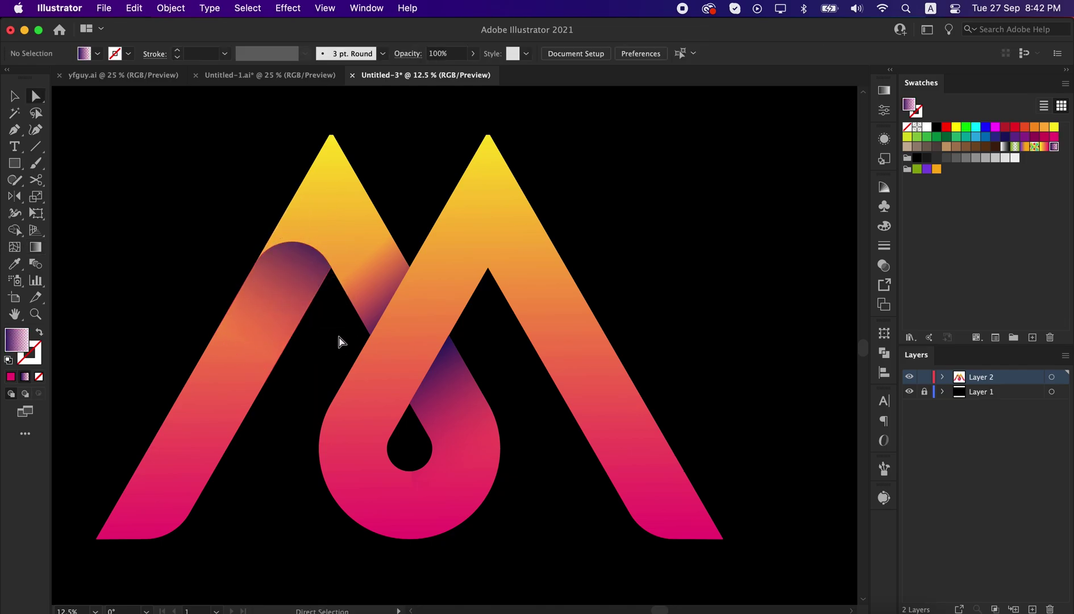
Draw a closed Pen outline over the top of the right stroke.
{"action": "key", "text": "p"}
{"action": "left_click", "coordinate": [487, 267]}
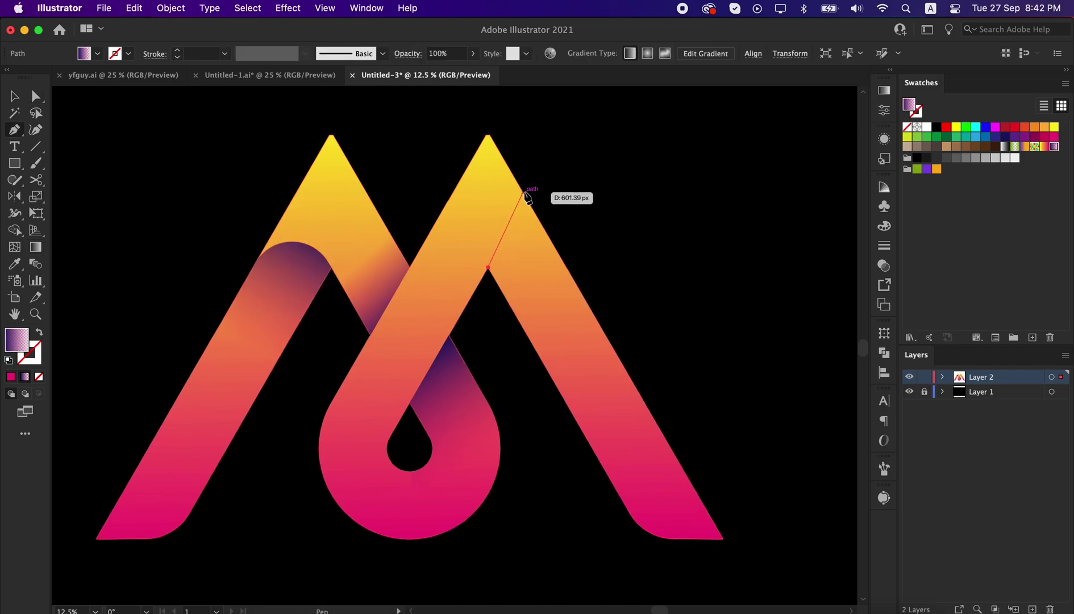
{"action": "left_click", "coordinate": [535, 182]}
{"action": "left_click", "coordinate": [626, 320]}
{"action": "left_click", "coordinate": [531, 430]}
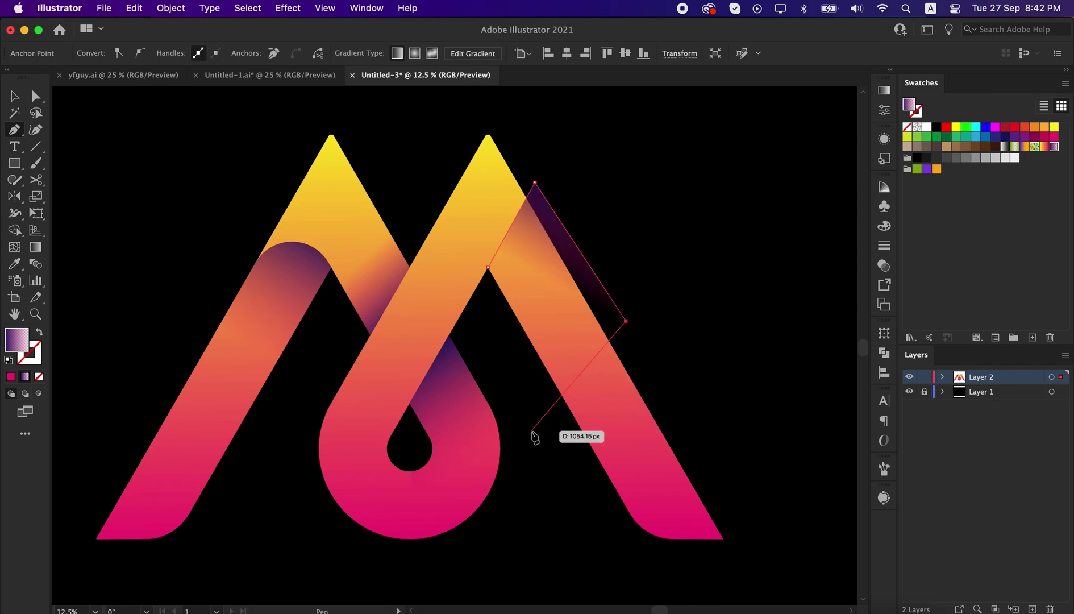
{"action": "left_click", "coordinate": [496, 323]}
{"action": "left_click_drag", "start_coordinate": [488, 267], "coordinate": [495, 282]}
Undo an accidental rotation, select all, and Shape Builder-delete the sliver and outer band.
{"action": "key", "text": "v"}
{"action": "left_click_drag", "start_coordinate": [564, 235], "coordinate": [532, 305]}
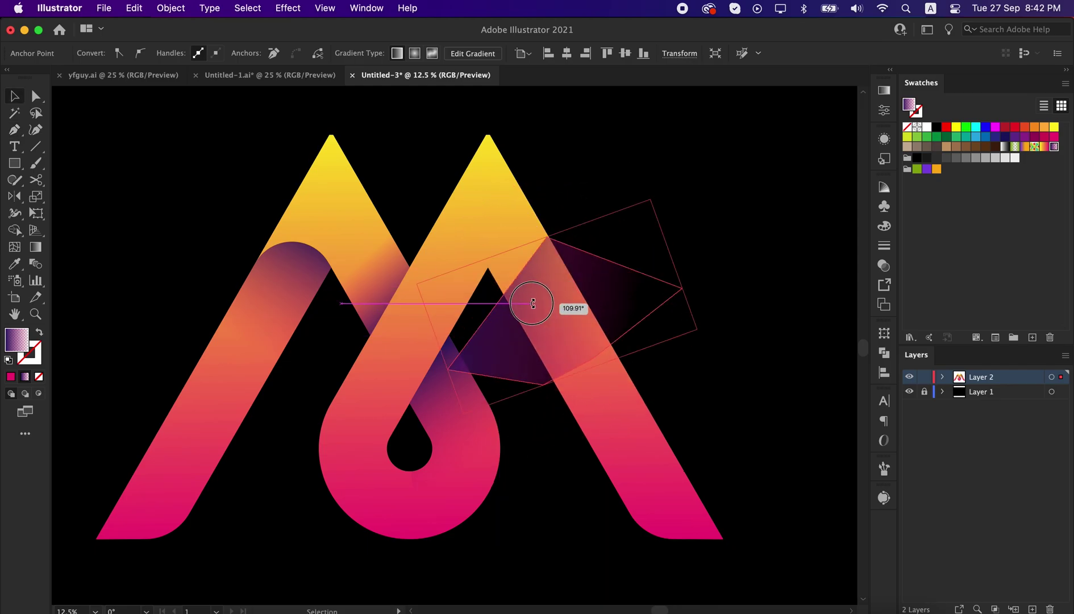
{"action": "key", "text": "super+z"}
{"action": "key", "text": "super+a"}
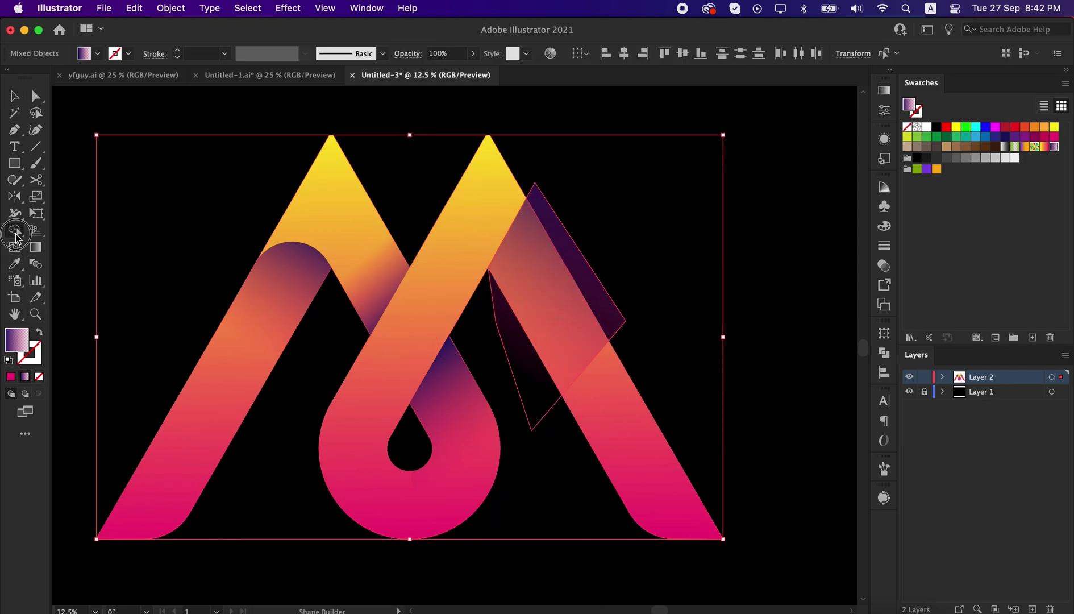
{"action": "left_click", "coordinate": [15, 230]}
{"action": "left_click", "coordinate": [514, 364], "text": "alt"}
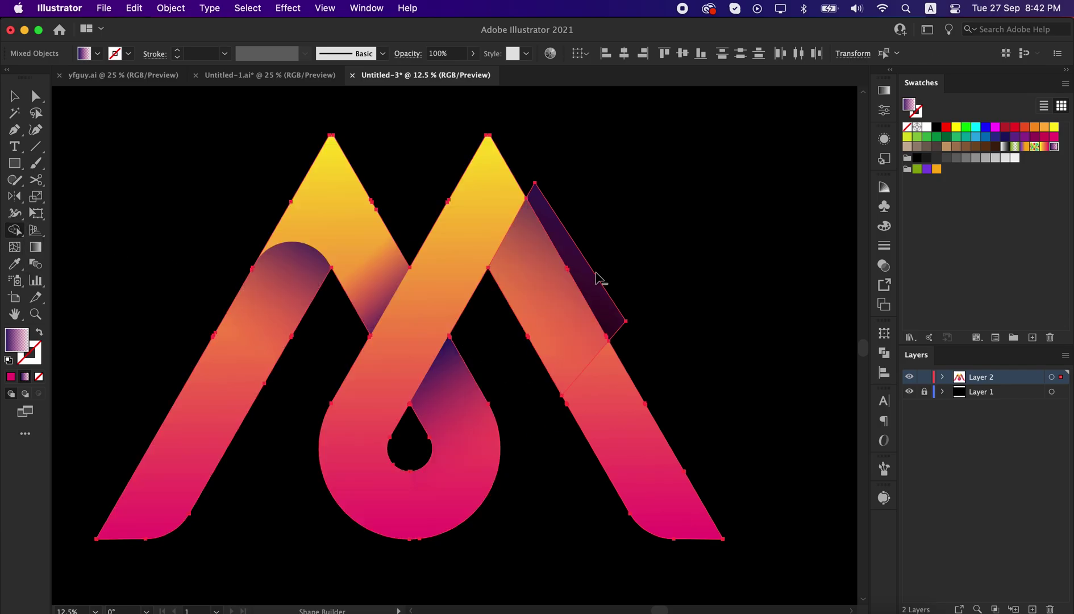
{"action": "left_click", "coordinate": [591, 281], "text": "alt"}
Run a darker gradient down the upper-right piece, then zoom out to view the whole logo.
{"action": "key", "text": "g"}
{"action": "left_click", "coordinate": [525, 256]}
{"action": "left_click_drag", "start_coordinate": [472, 201], "coordinate": [569, 340]}
{"action": "key", "text": "a"}
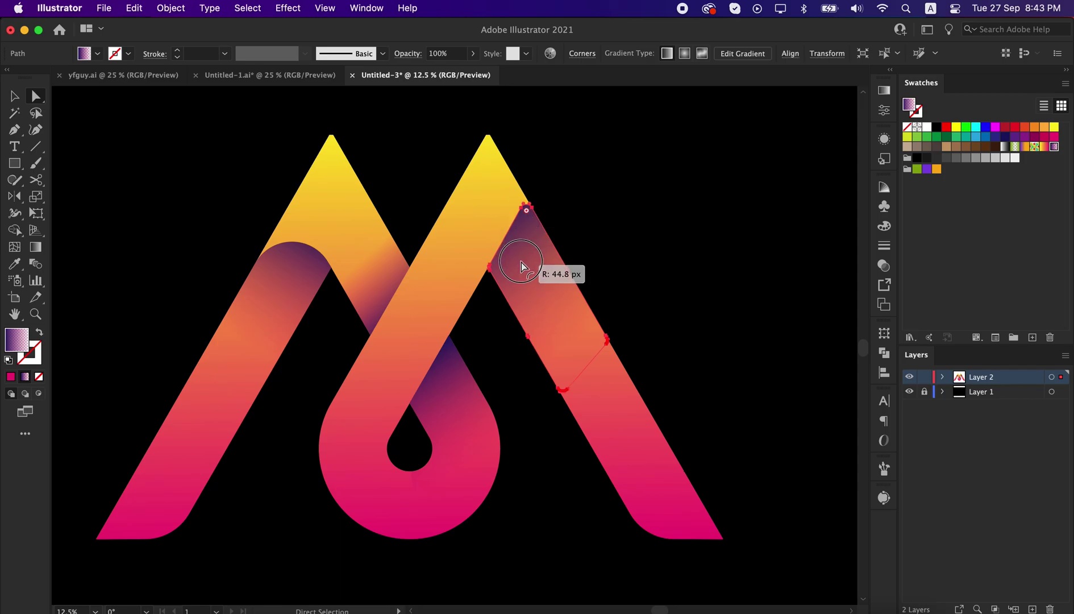
{"action": "left_click", "coordinate": [619, 264]}
{"action": "key", "text": "super+minus"}
{"action": "left_click_drag", "start_coordinate": [557, 290], "coordinate": [555, 290]}
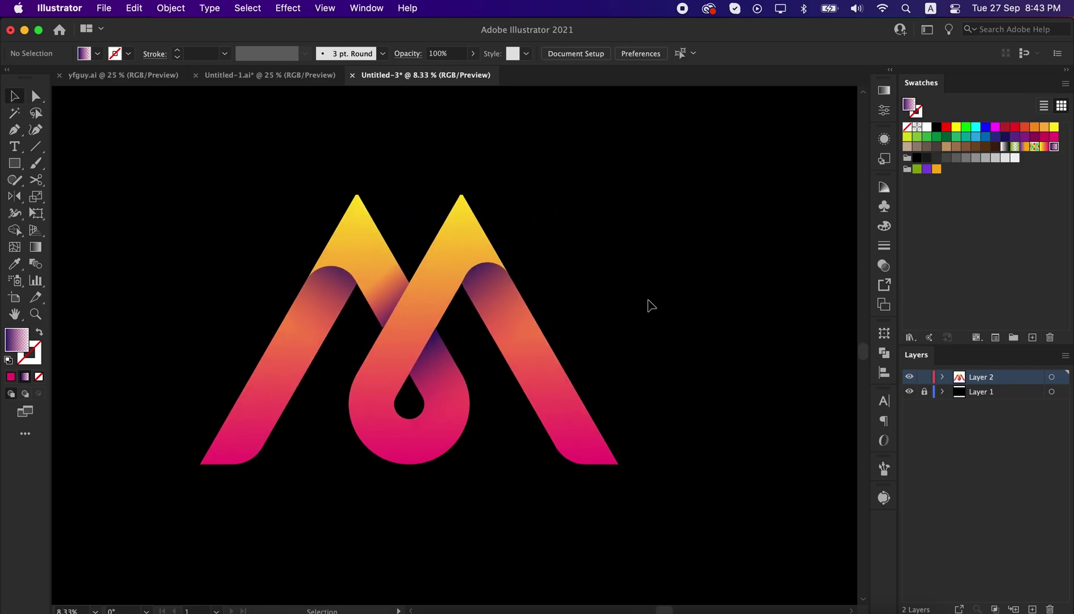